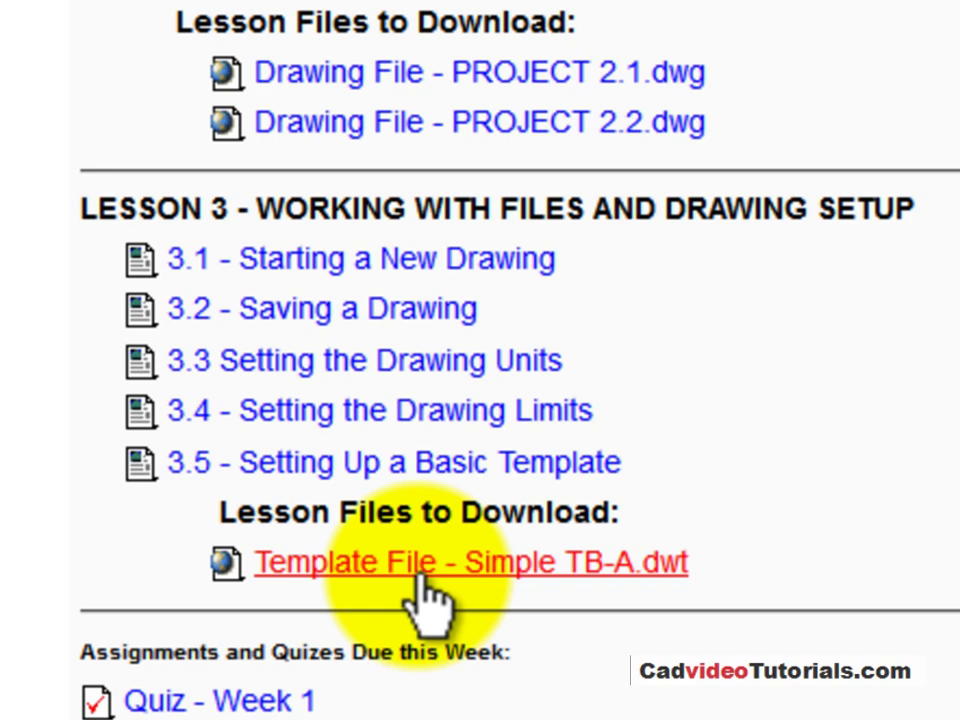
# Step: Download 'Template File - Simple TB-A.dwt' from Lesson 3.5, choosing Save File
pyautogui.click(420, 570)
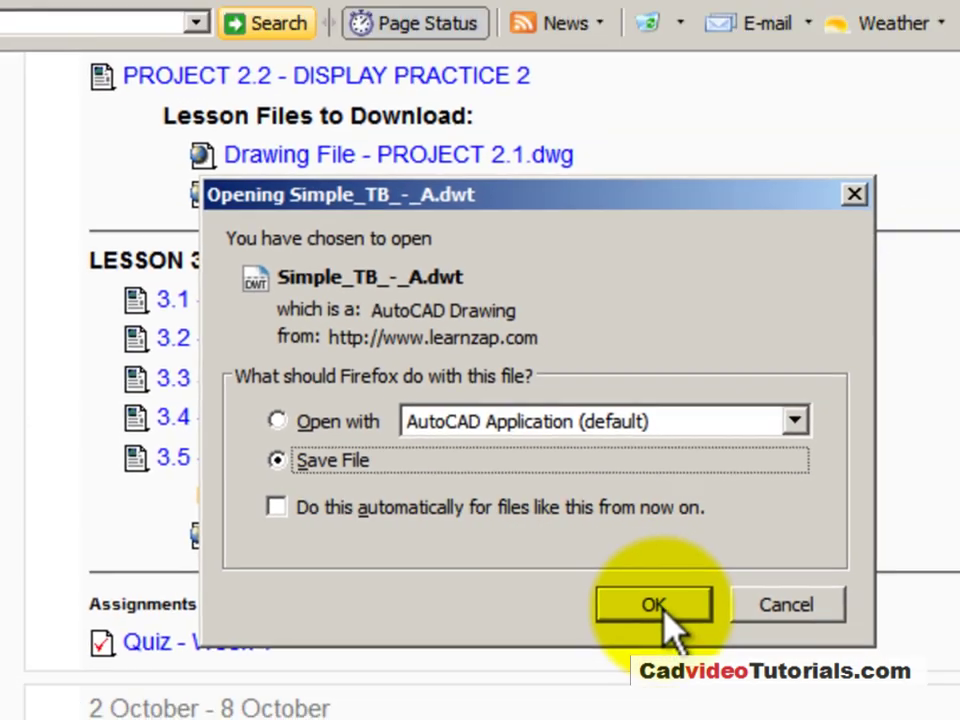
# Step: Save Simple_TB_-_A.dwt into the Documents > Autocad Drawing Files folder
pyautogui.click(628, 638)
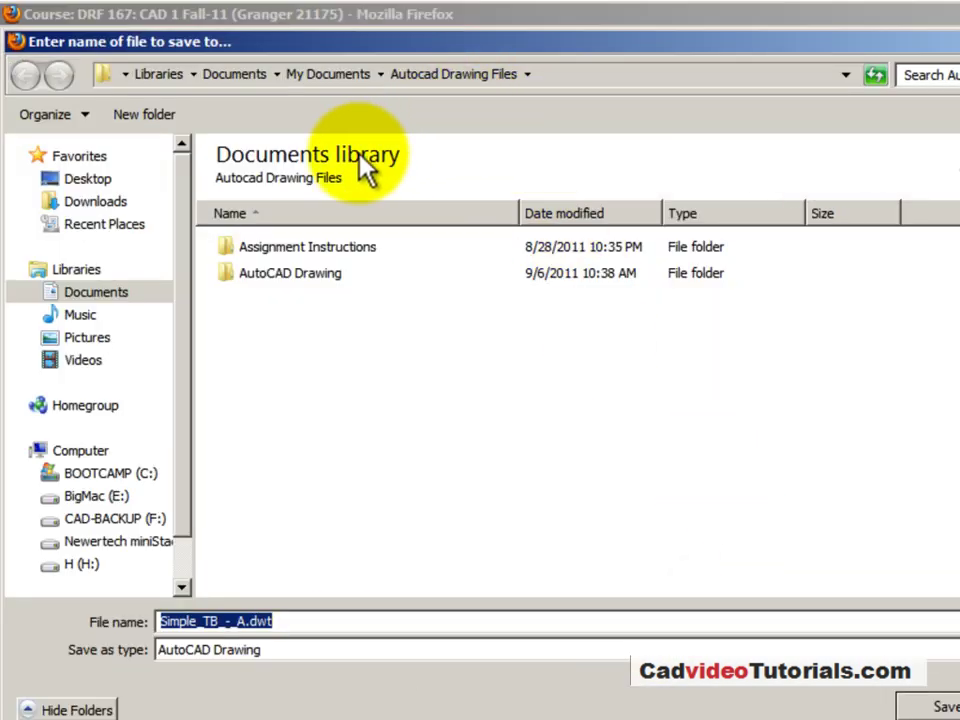
pyautogui.click(95, 294)
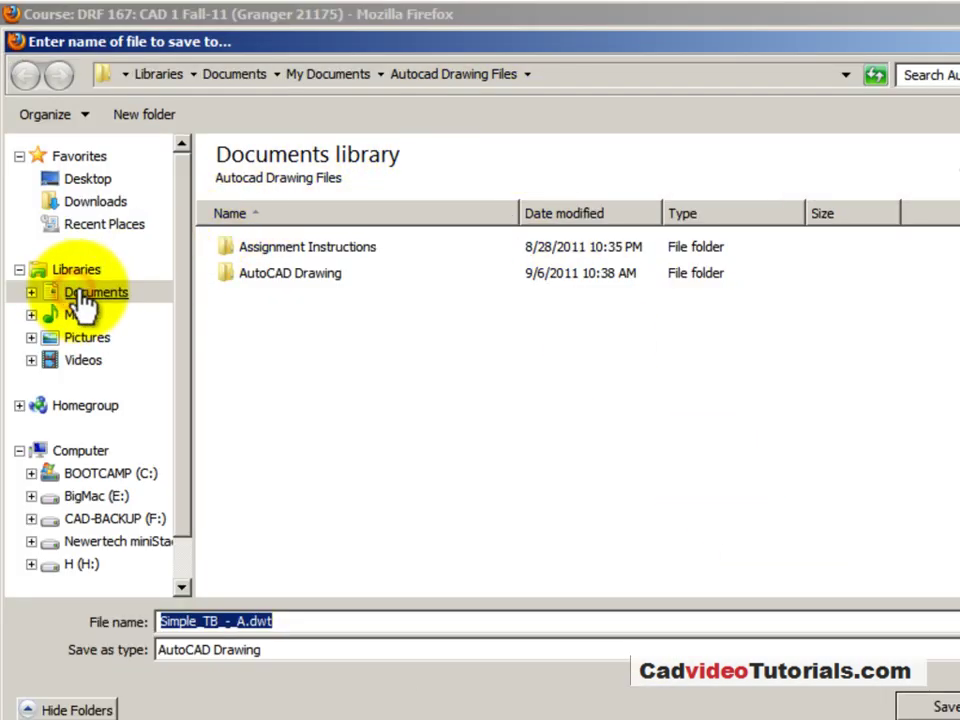
pyautogui.click(98, 296)
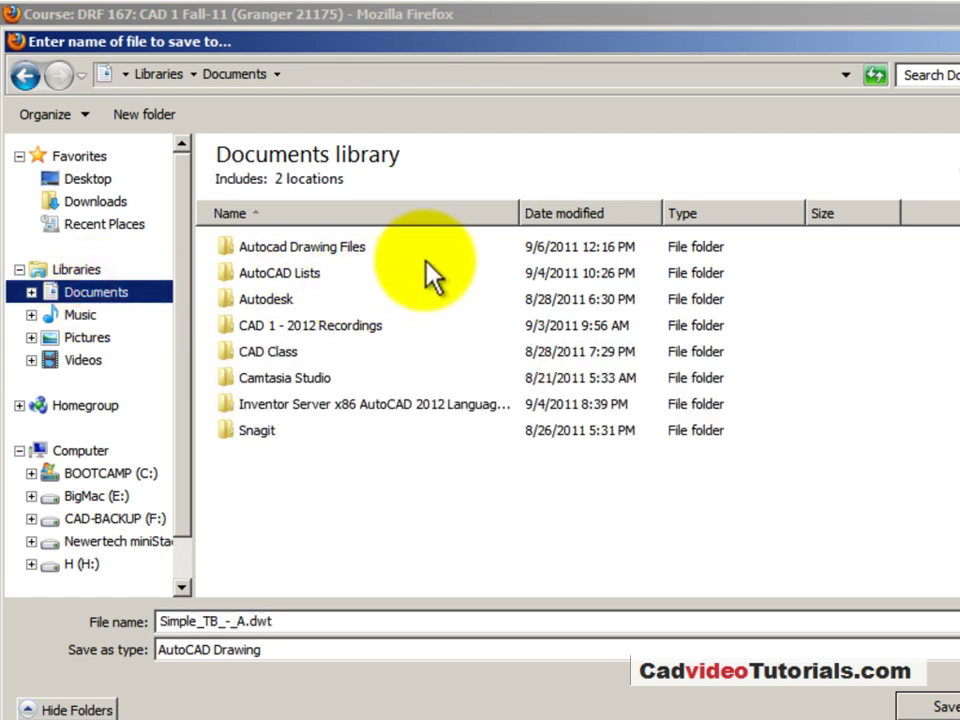
pyautogui.click(296, 252)
pyautogui.doubleClick(294, 250)
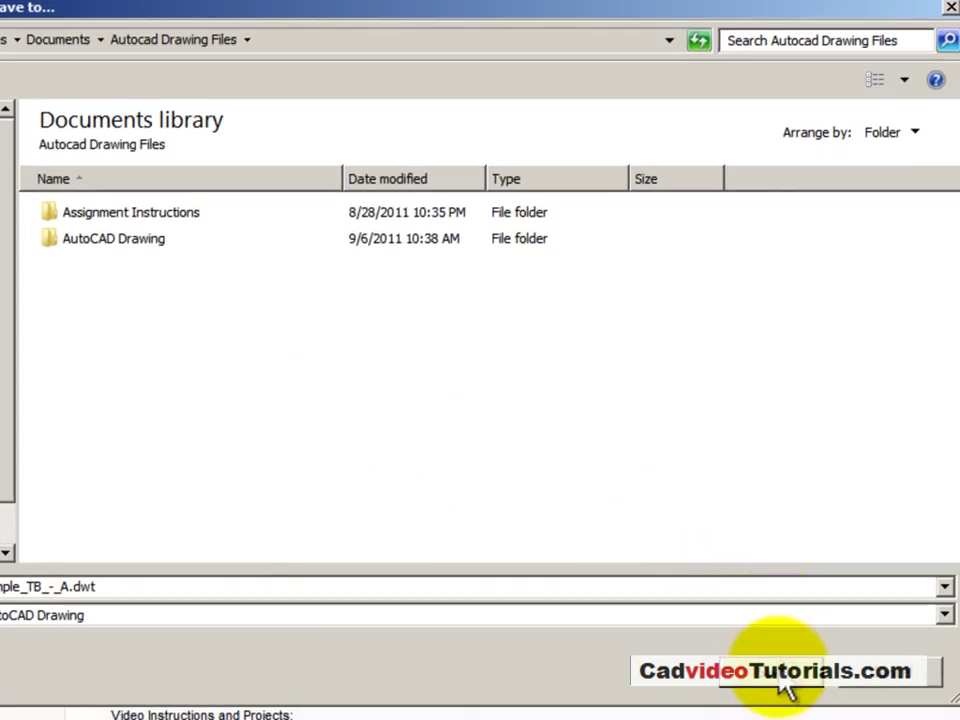
pyautogui.click(782, 658)
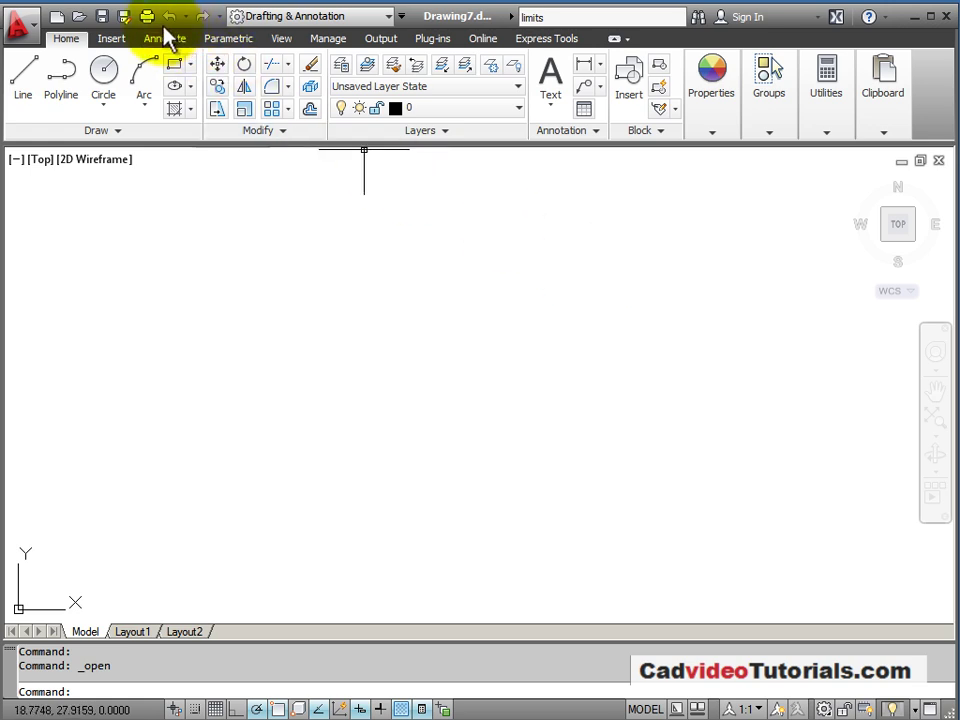
# Step: Browse AutoCAD's Select File dialog to Documents > Autocad Drawing Files
pyautogui.click(78, 18)
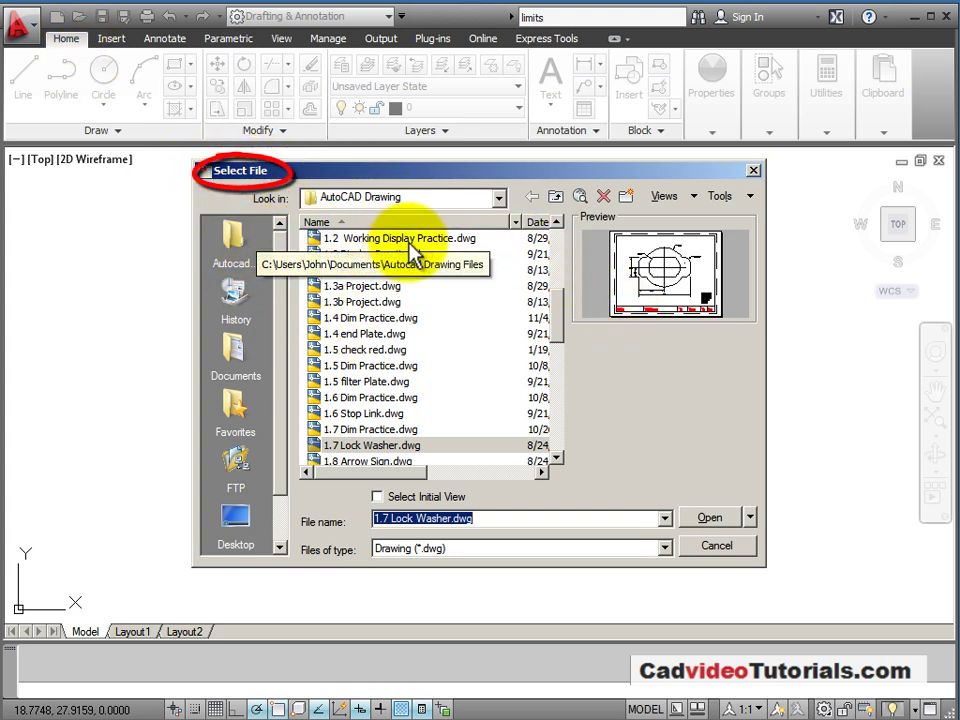
pyautogui.click(236, 360)
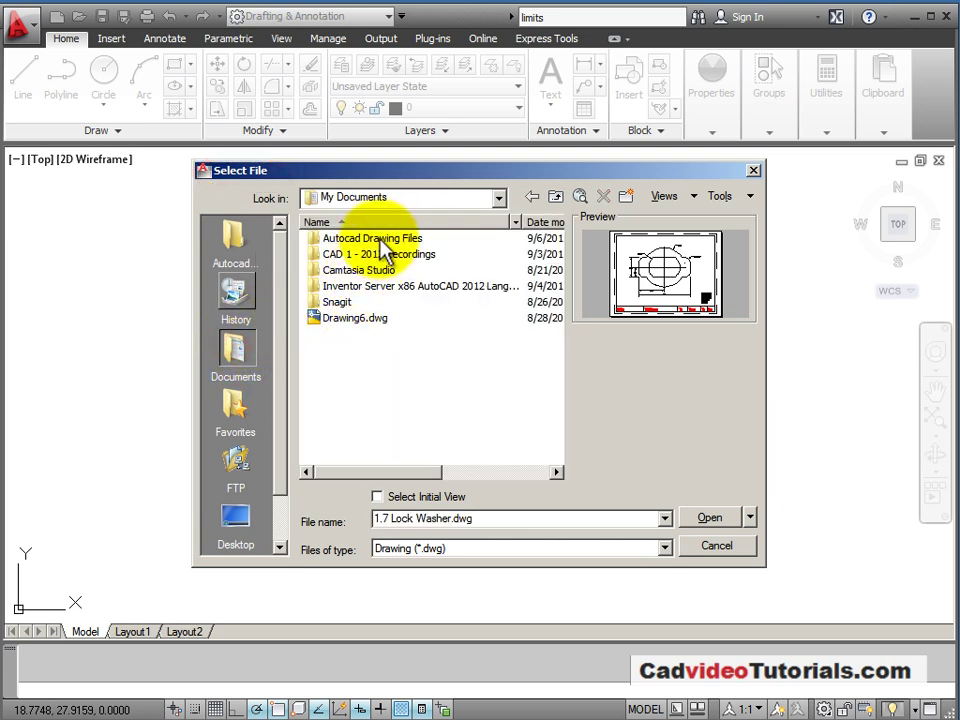
pyautogui.doubleClick(383, 248)
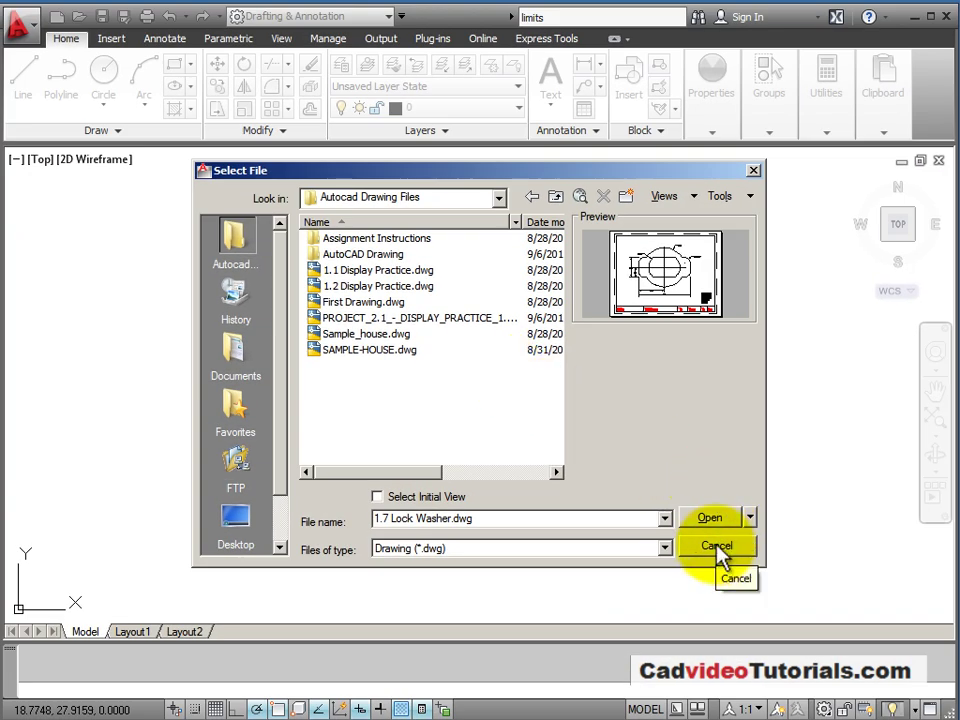
# Step: Cancel the Open dialog and start a new drawing from Autocad Drawing Files > Simple_TB_-_A.dwt
pyautogui.click(718, 545)
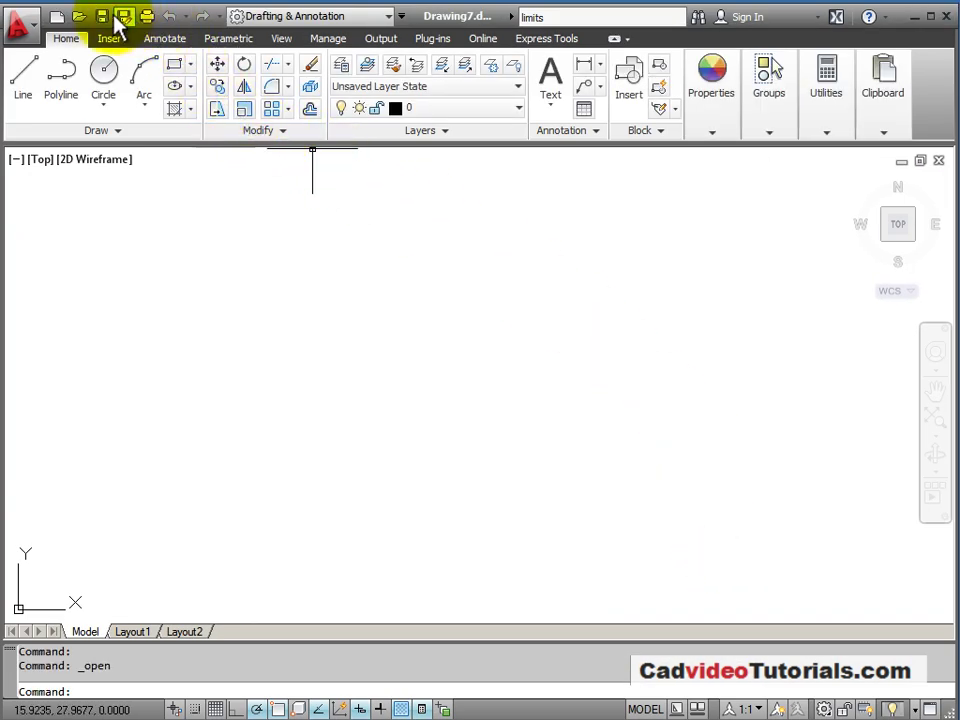
pyautogui.click(58, 17)
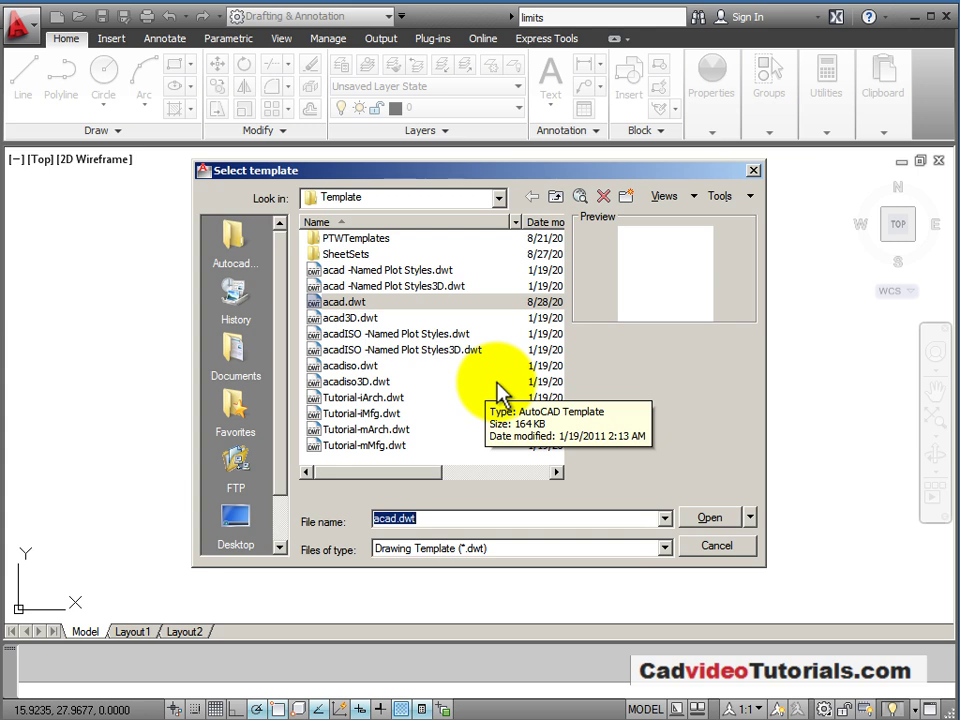
pyautogui.click(238, 352)
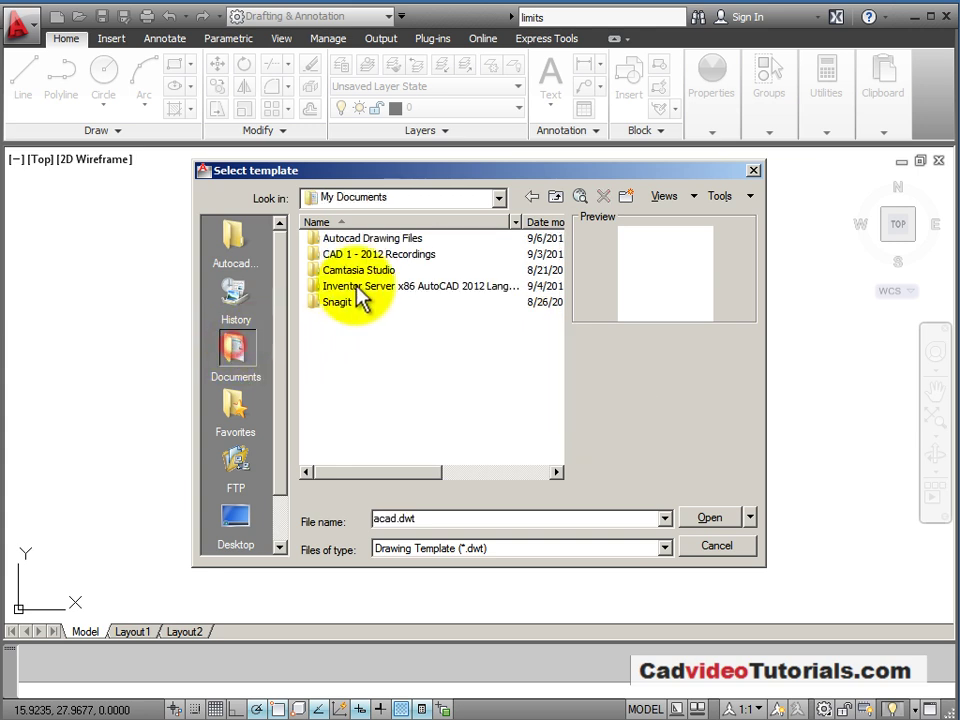
pyautogui.doubleClick(384, 240)
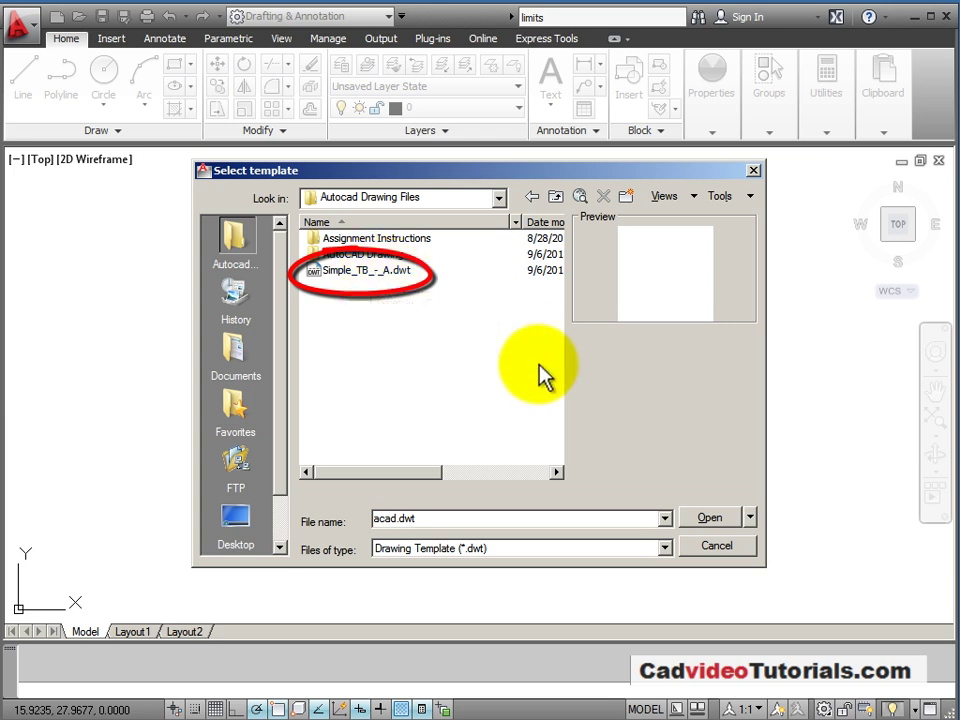
pyautogui.click(375, 271)
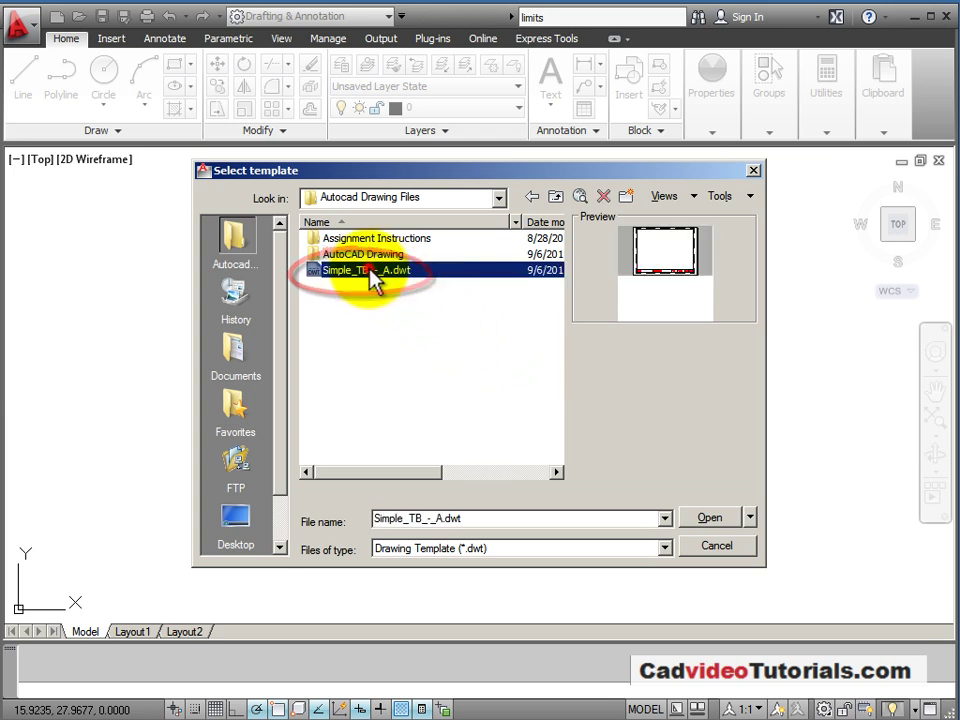
pyautogui.click(718, 517)
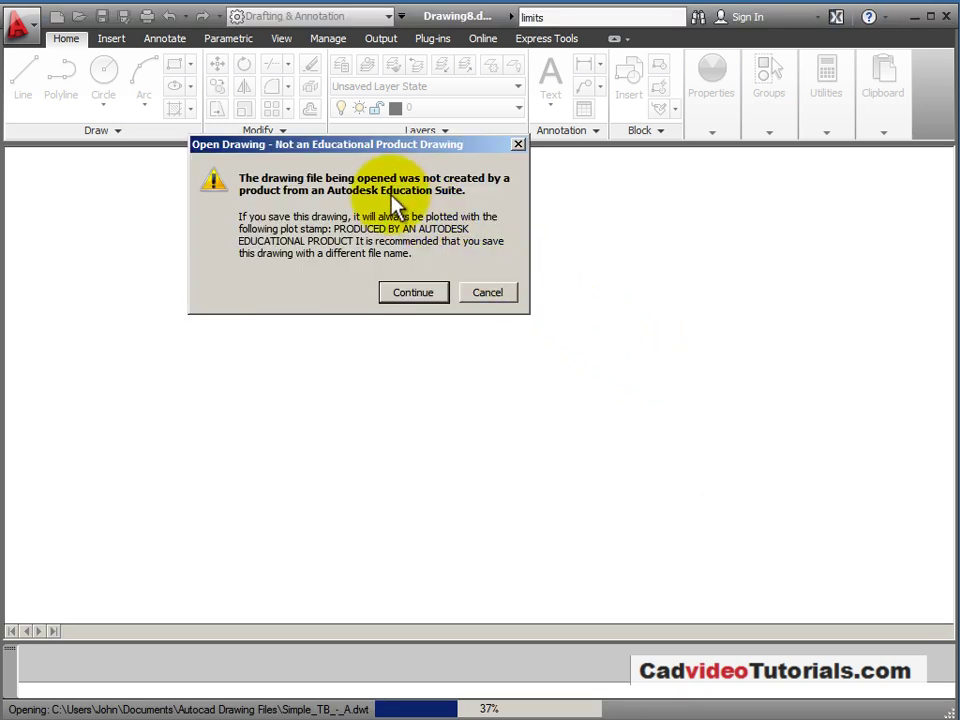
# Step: Continue past the educational-product warning and show the Simple TB - A layout
pyautogui.click(412, 292)
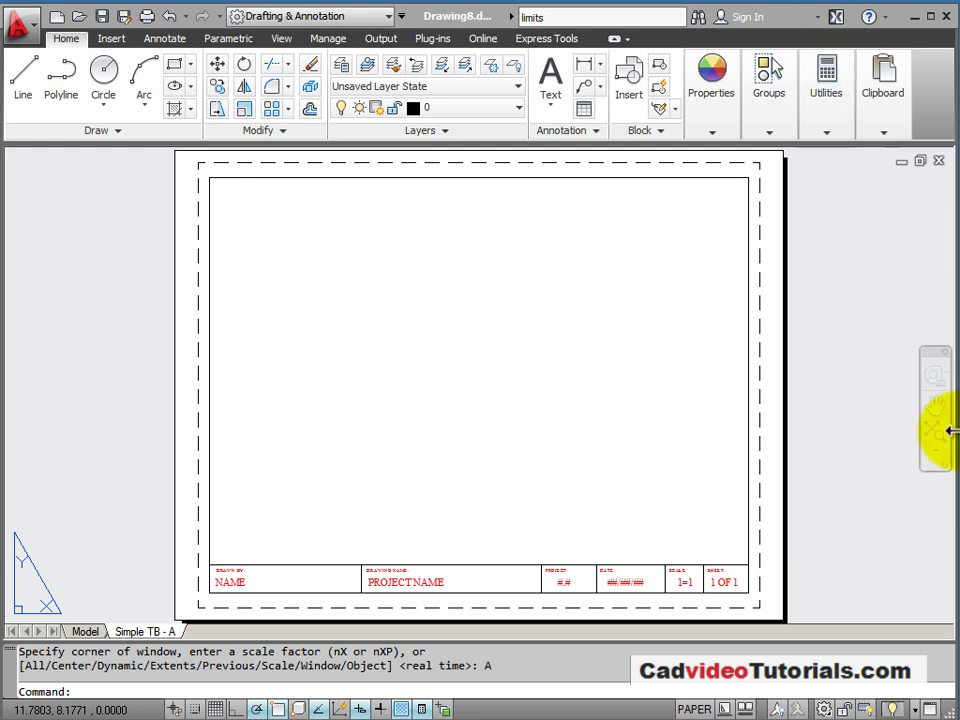
pyautogui.click(125, 635)
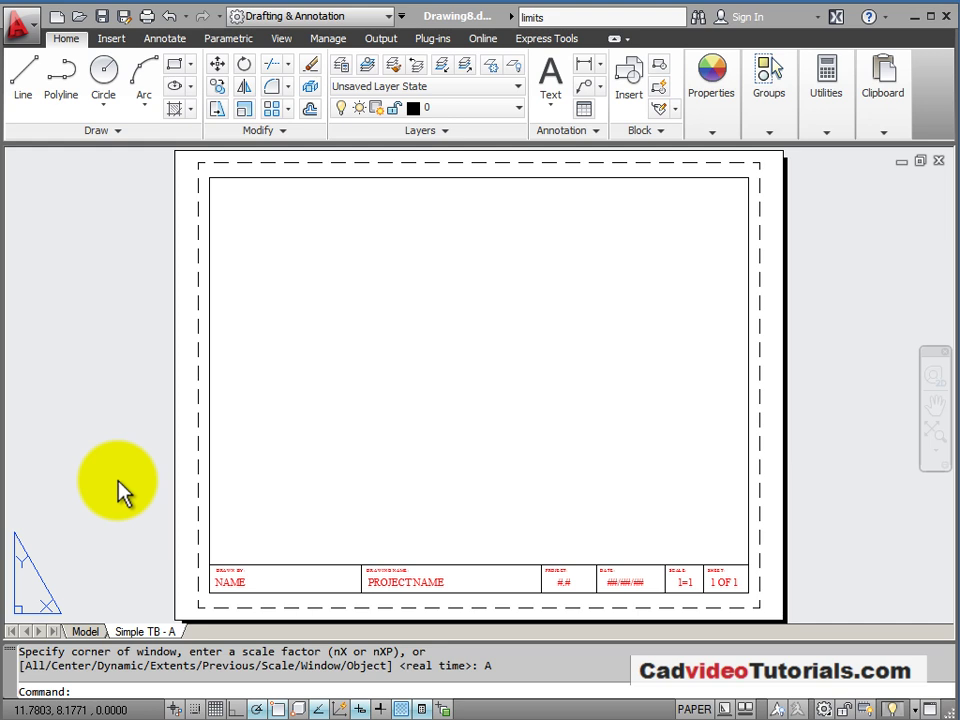
# Step: In Model space, review the UNITS dialog and accept its current settings
pyautogui.click(85, 630)
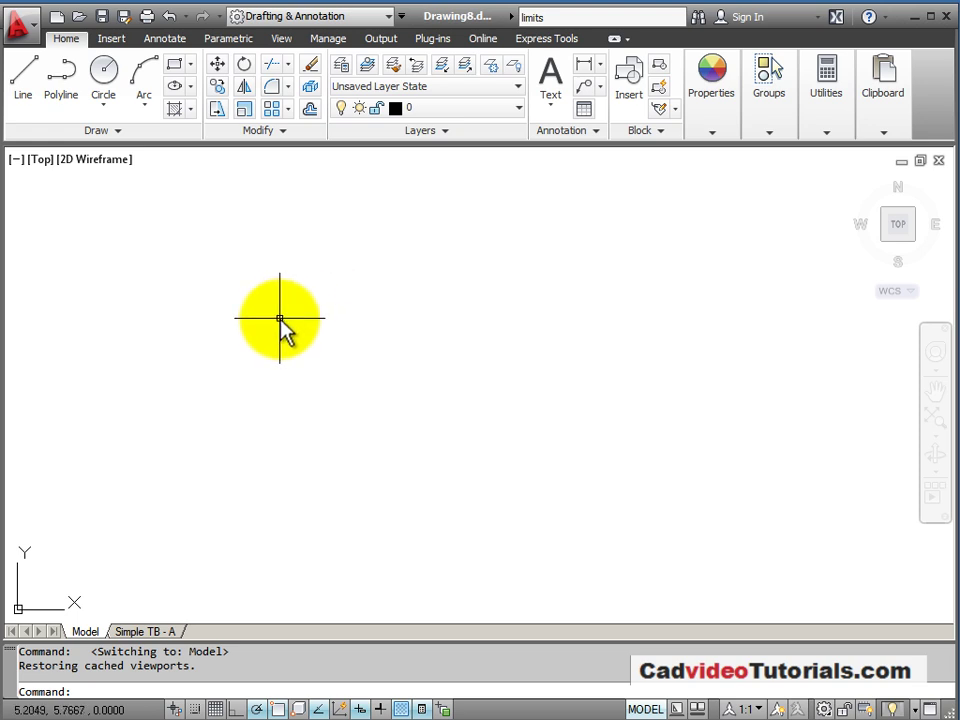
pyautogui.write('UNITS')
pyautogui.press('Return')
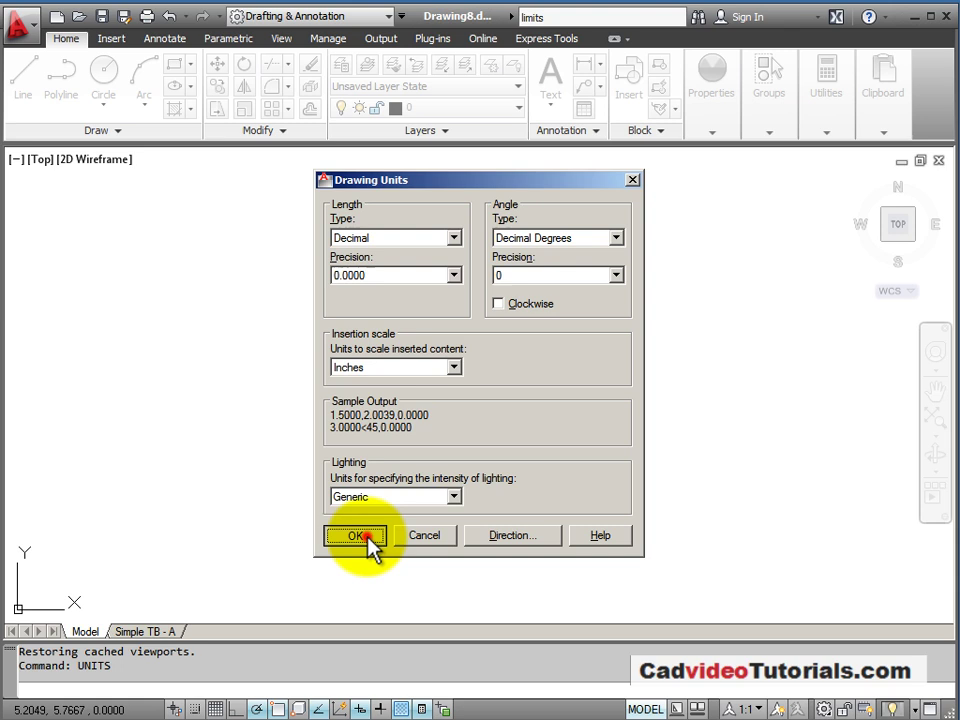
pyautogui.click(241, 692)
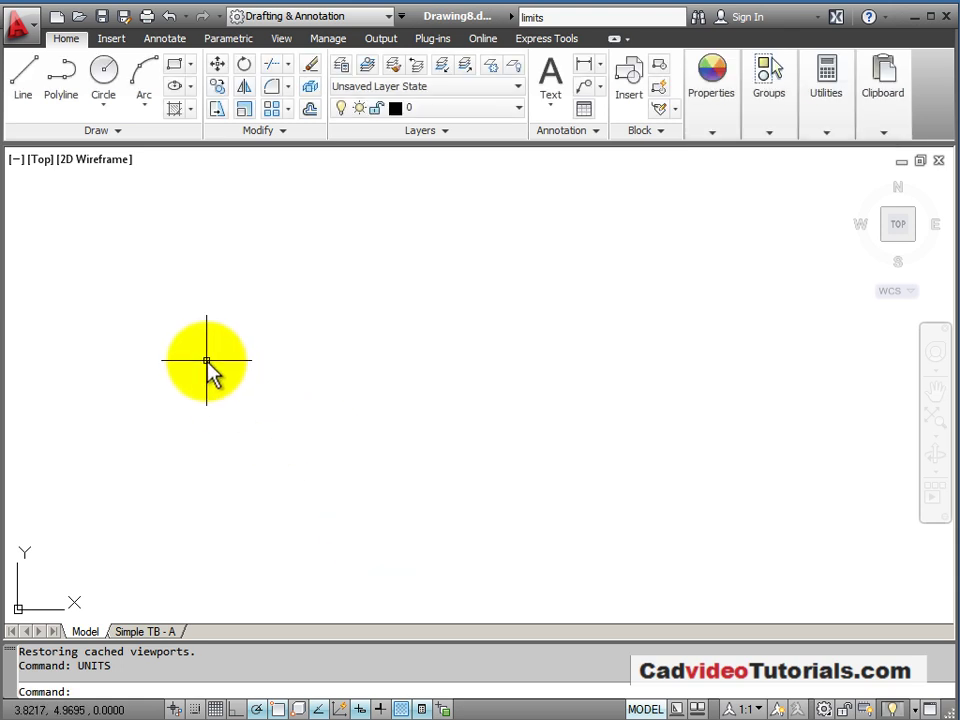
# Step: Run LIMITS, keeping the lower-left corner 0,0 and upper-right corner 12,9
pyautogui.write('limits')
pyautogui.press('Return')
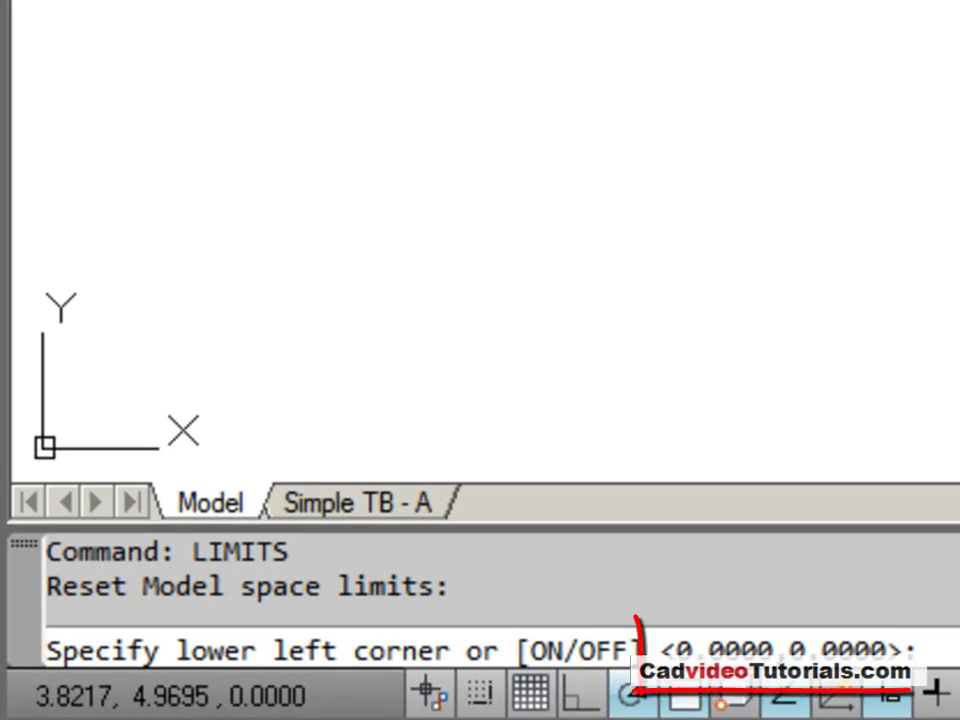
pyautogui.press('Return')
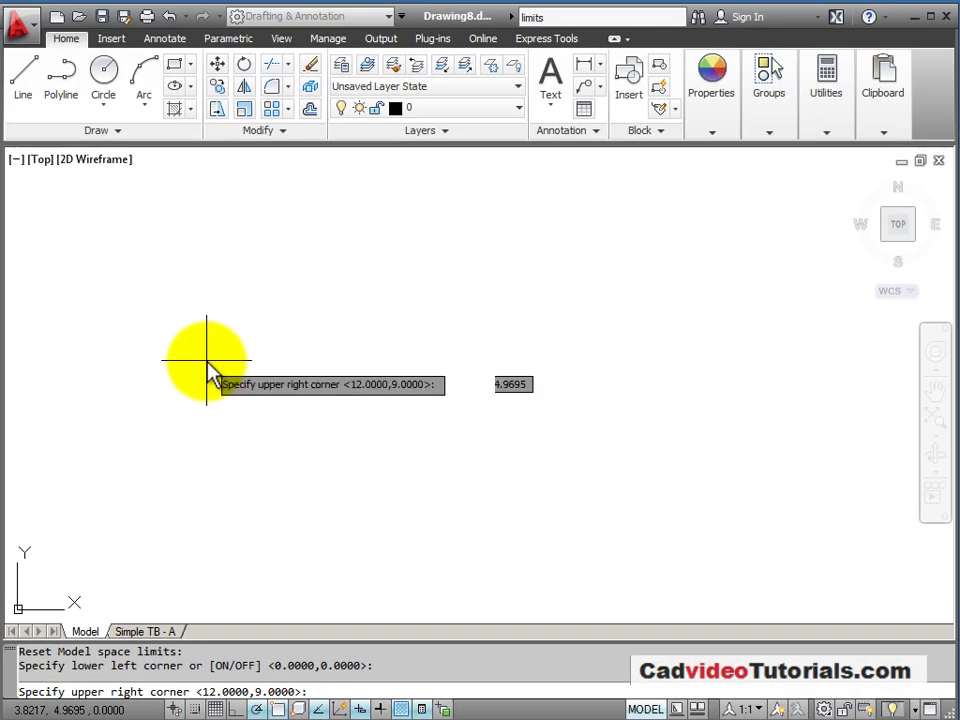
pyautogui.press('Return')
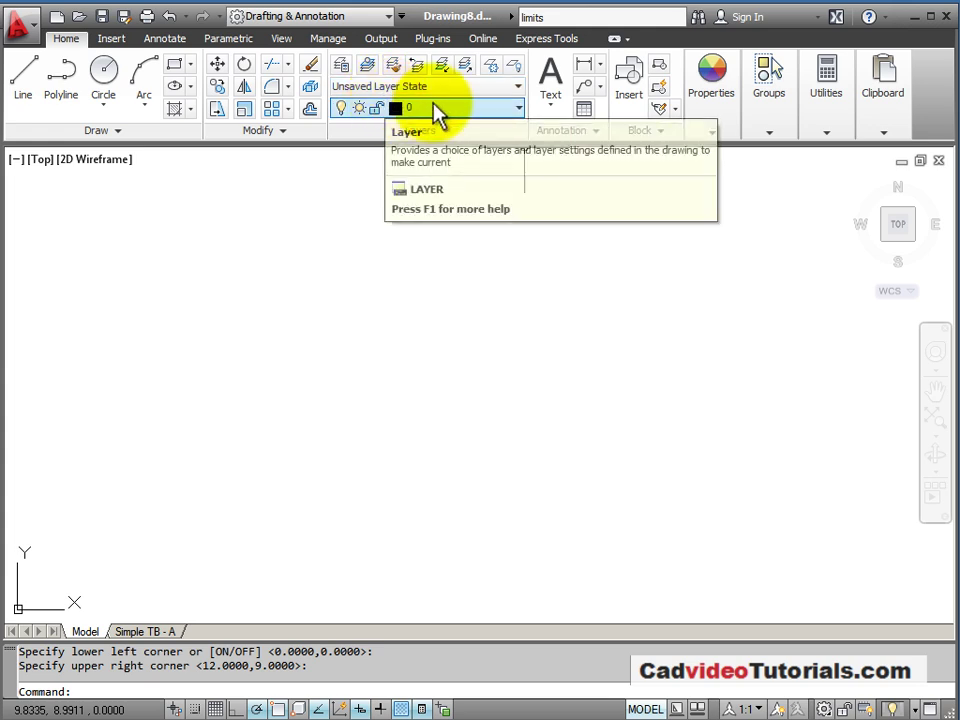
# Step: Check the drawing's layers in the Layer dropdown
pyautogui.click(519, 110)
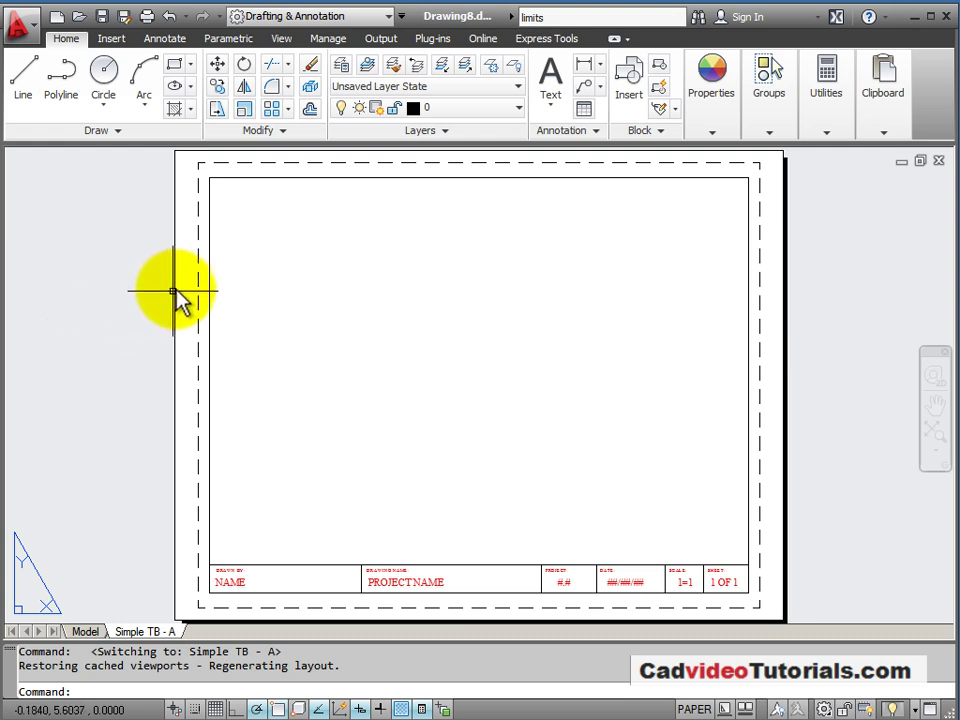
# Step: Confirm the Simple TB - A page setup uses DWF6 ePlot on 8.50 x 11.00 landscape paper
pyautogui.rightClick(153, 631)
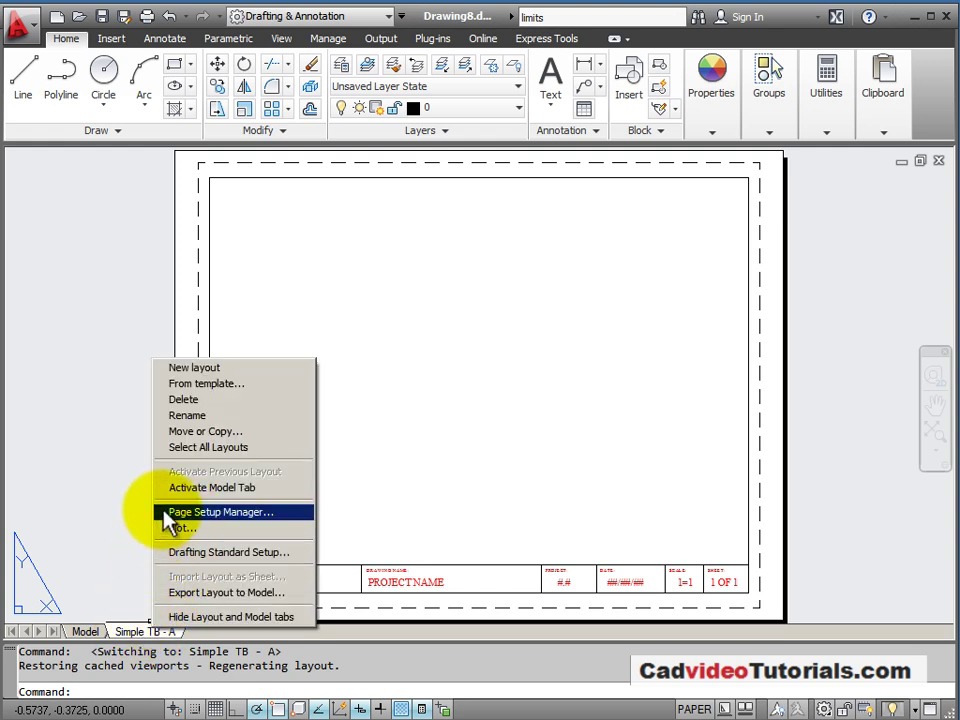
pyautogui.click(215, 512)
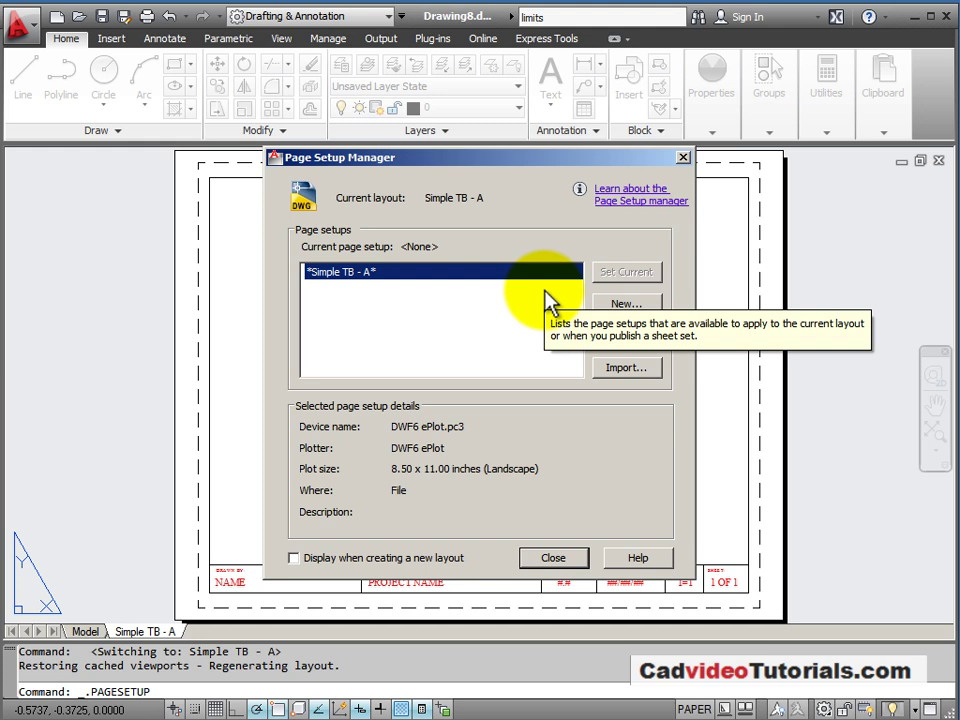
pyautogui.click(628, 337)
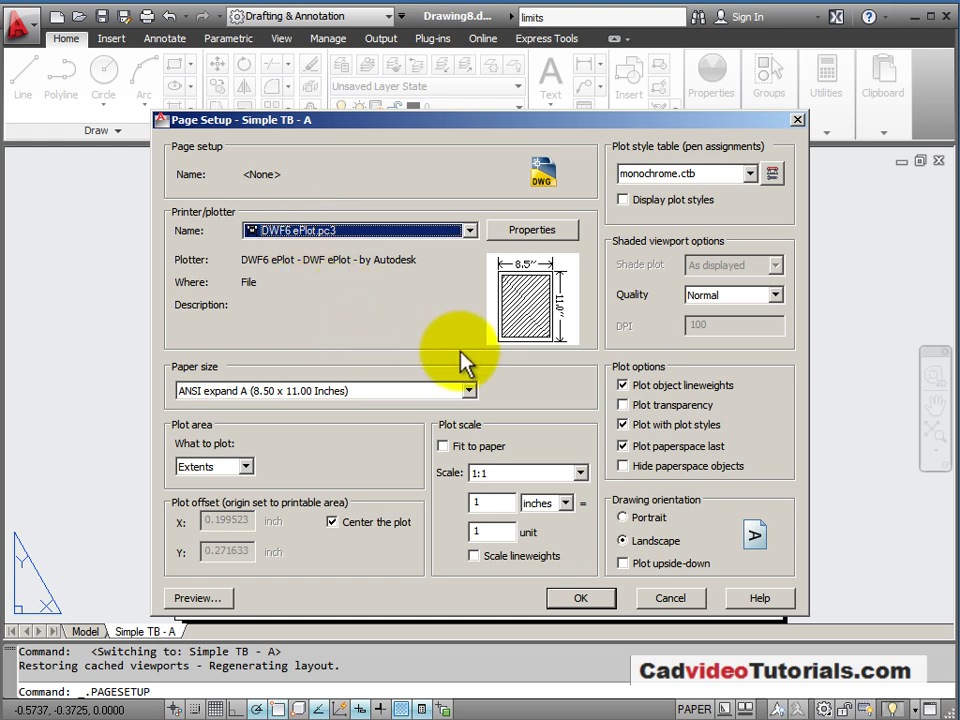
pyautogui.click(470, 231)
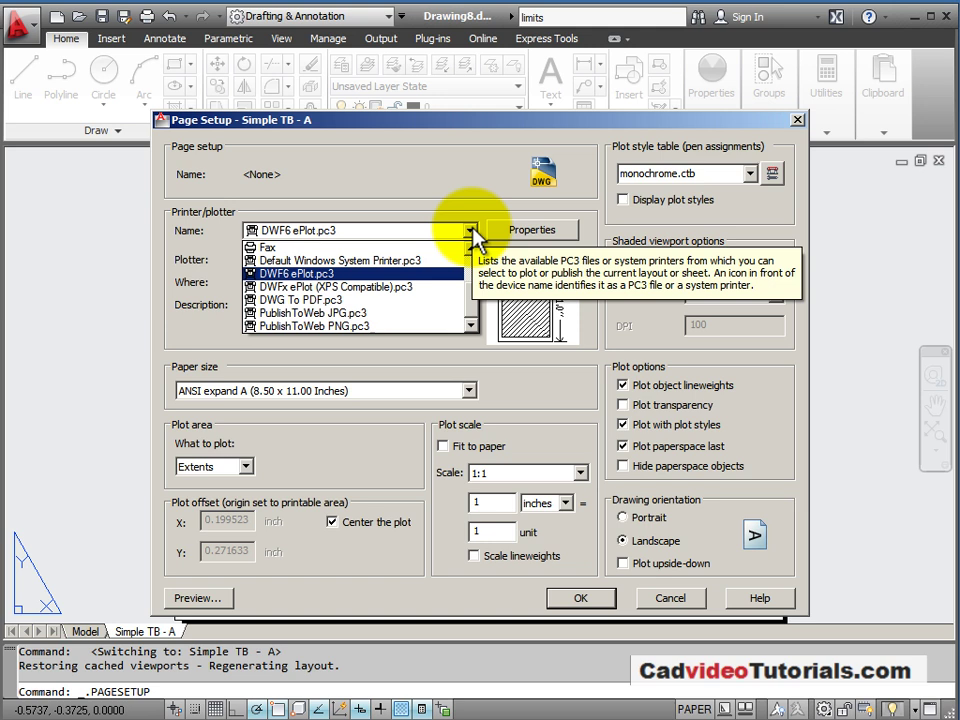
pyautogui.click(506, 372)
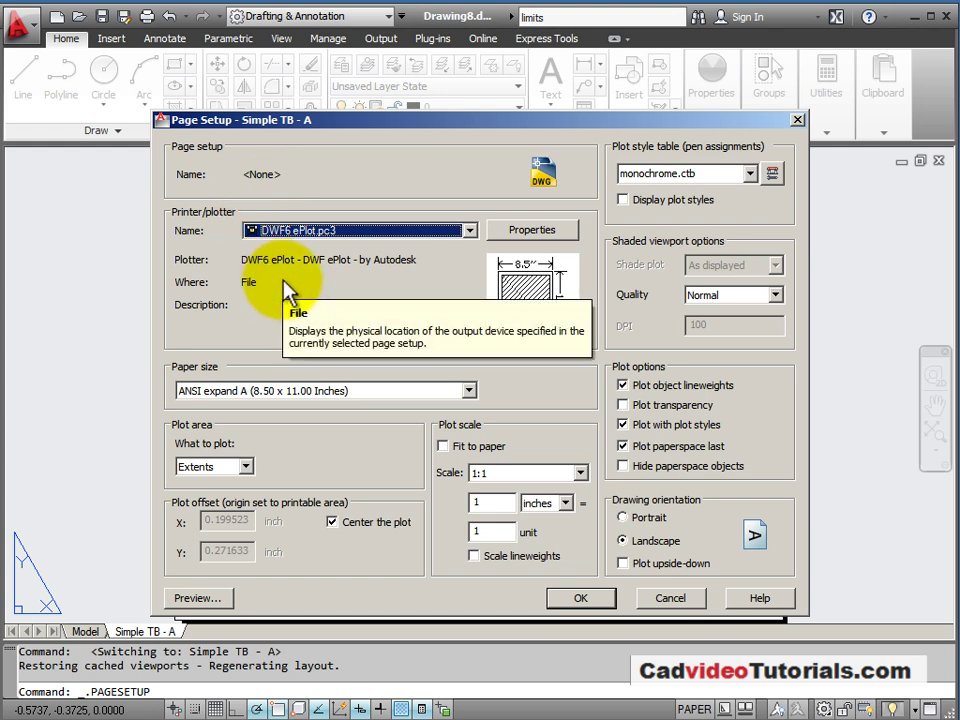
pyautogui.click(586, 598)
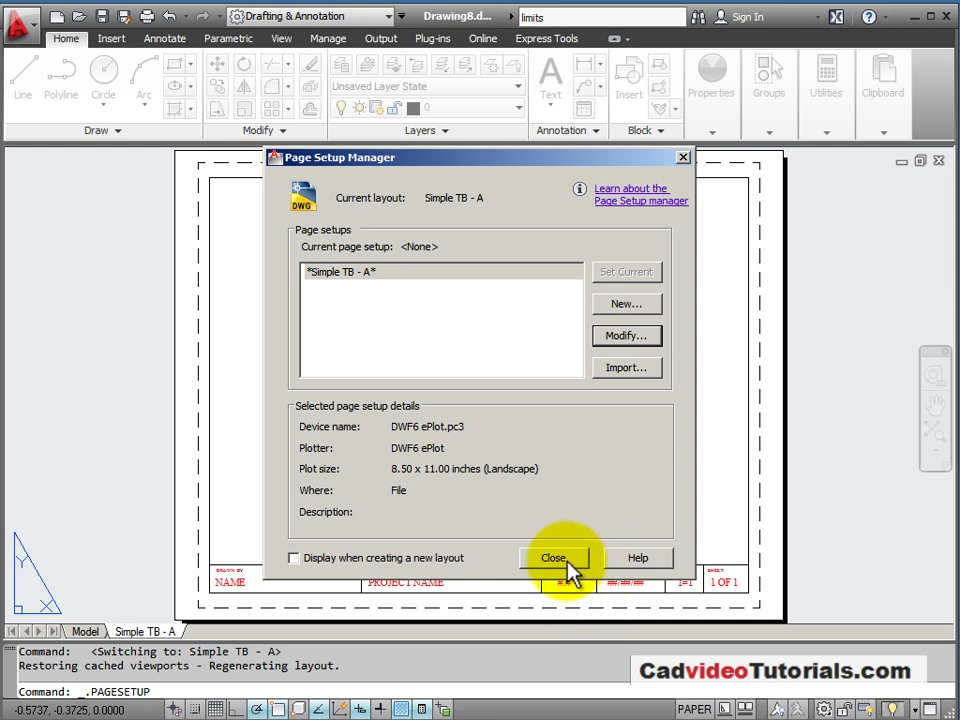
# Step: Close the Page Setup Manager and toggle the viewport from PAPER to MODEL and back
pyautogui.click(567, 564)
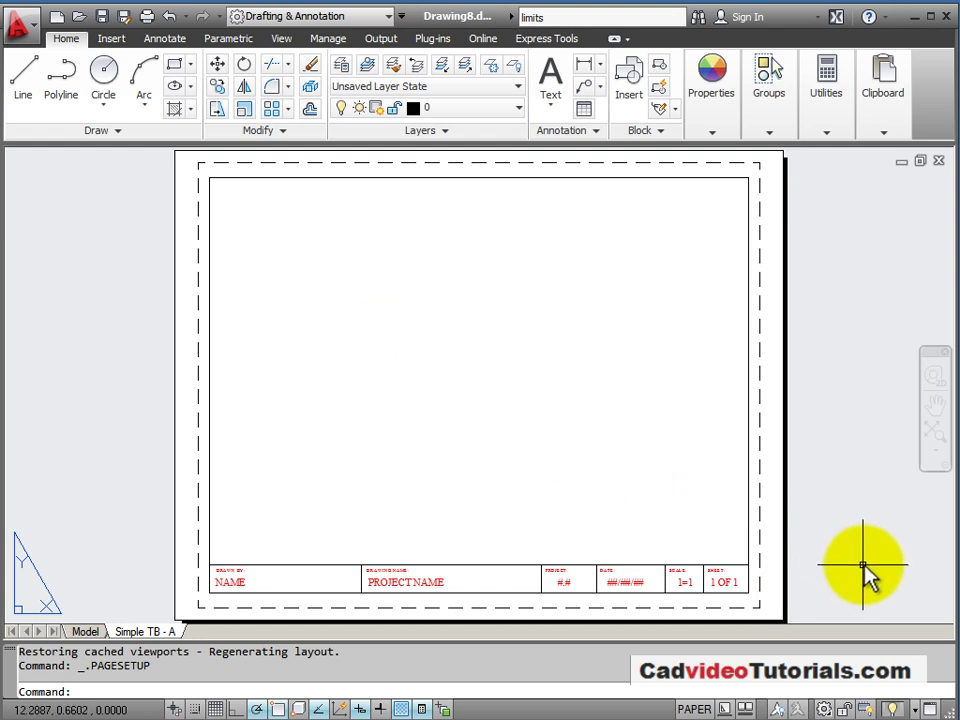
pyautogui.click(696, 709)
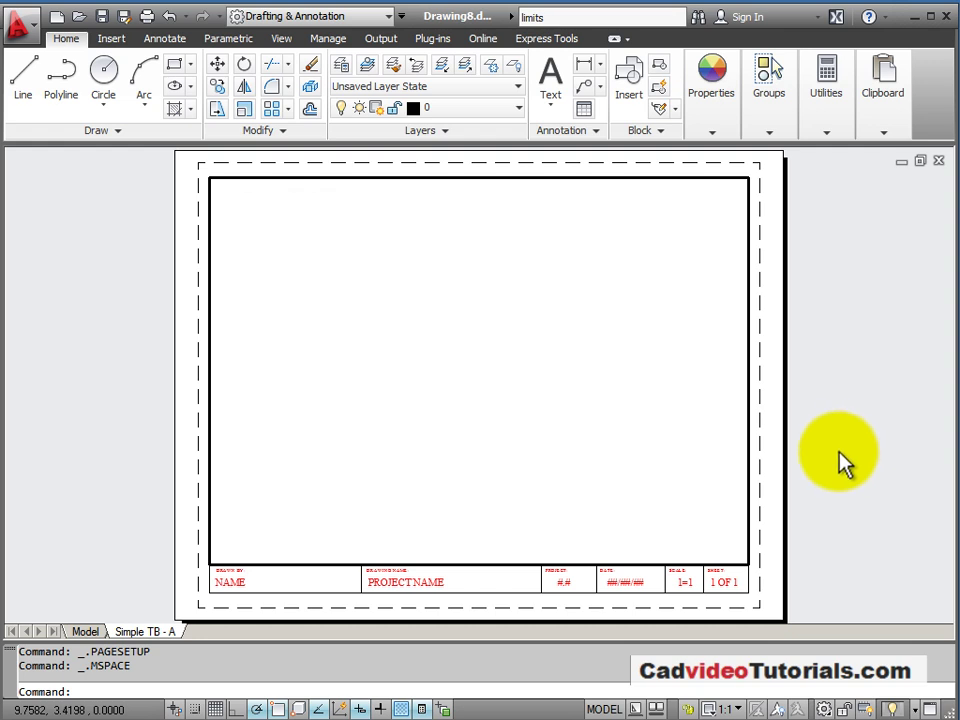
pyautogui.click(606, 709)
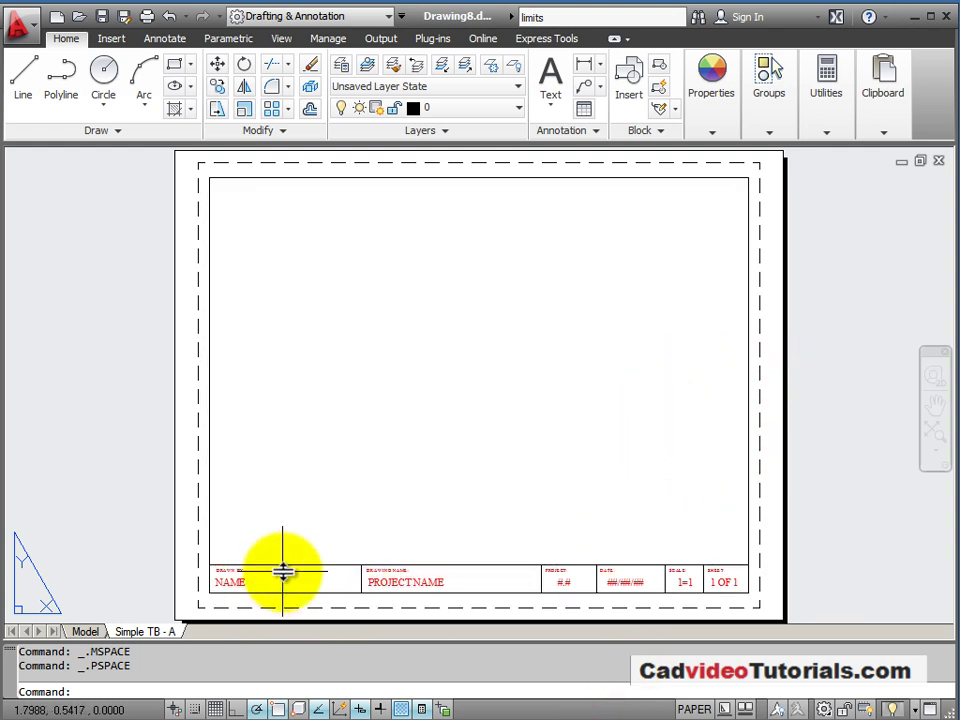
# Step: Zoom into the title block and pan past the PROJECT NAME and DATE cells to DRAWN BY NAME
pyautogui.scroll(4, 283, 572)
pyautogui.moveTo(283, 570); pyautogui.dragTo(401, 334, button='middle')
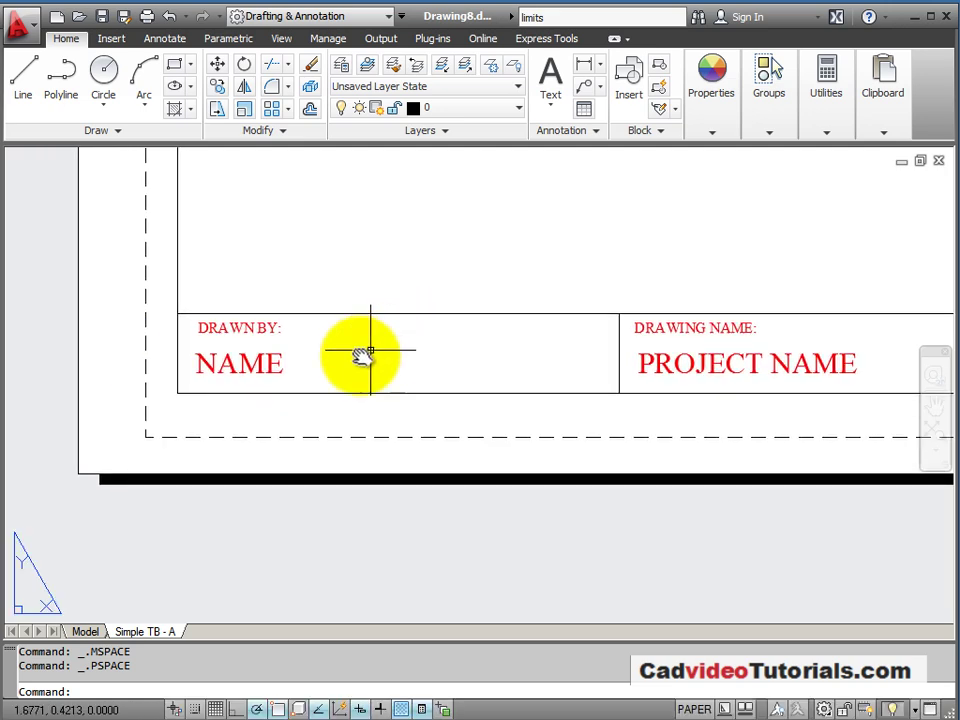
pyautogui.scroll(1, 286, 381)
pyautogui.moveTo(264, 364); pyautogui.dragTo(470, 395, button='middle')
pyautogui.scroll(2, 470, 395)
pyautogui.moveTo(732, 376); pyautogui.dragTo(150, 422, button='middle')
pyautogui.moveTo(690, 422); pyautogui.dragTo(90, 428, button='middle')
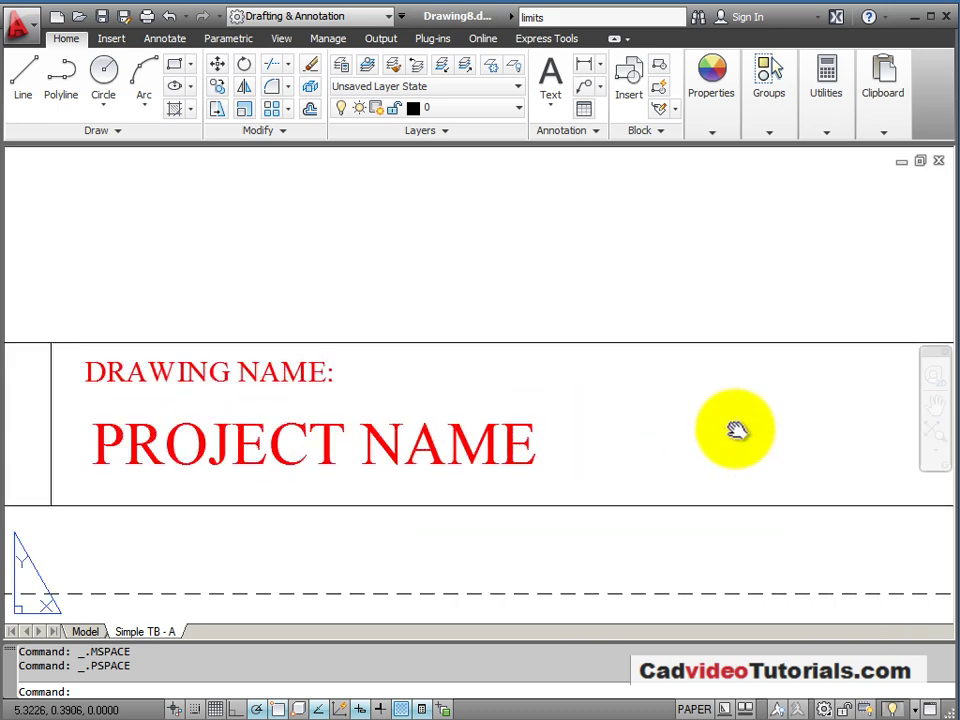
pyautogui.moveTo(735, 435)
pyautogui.mouseDown(button='middle')
pyautogui.moveTo(128, 428)
pyautogui.moveTo(896, 377)
pyautogui.mouseUp(button='middle')
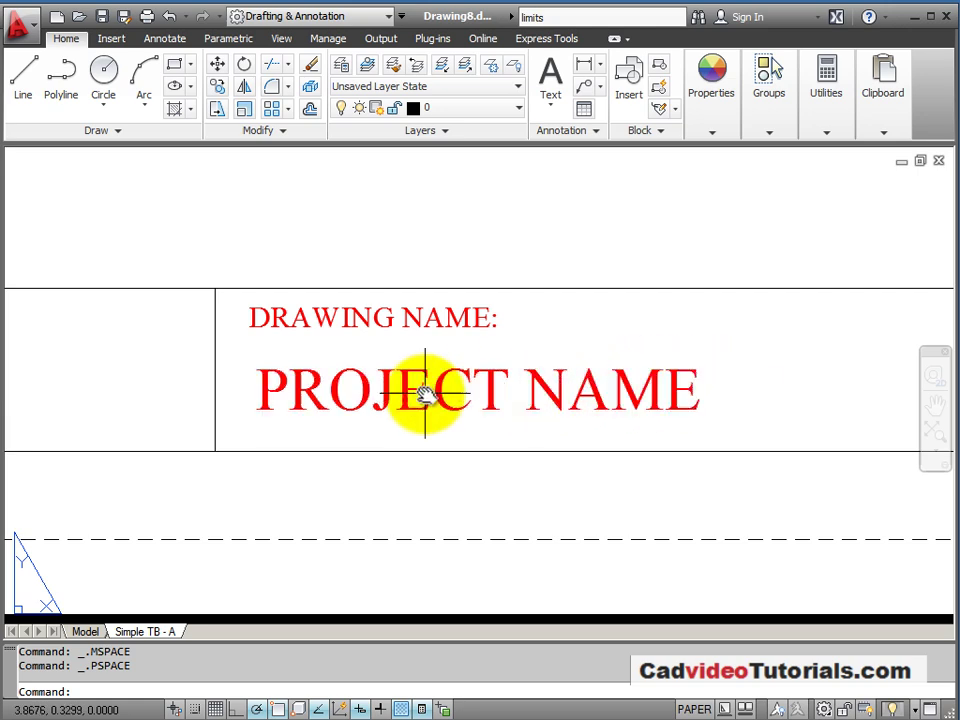
pyautogui.moveTo(418, 390)
pyautogui.mouseDown(button='middle')
pyautogui.moveTo(515, 400)
pyautogui.moveTo(955, 380)
pyautogui.mouseUp(button='middle')
pyautogui.moveTo(640, 392); pyautogui.dragTo(746, 392, button='middle')
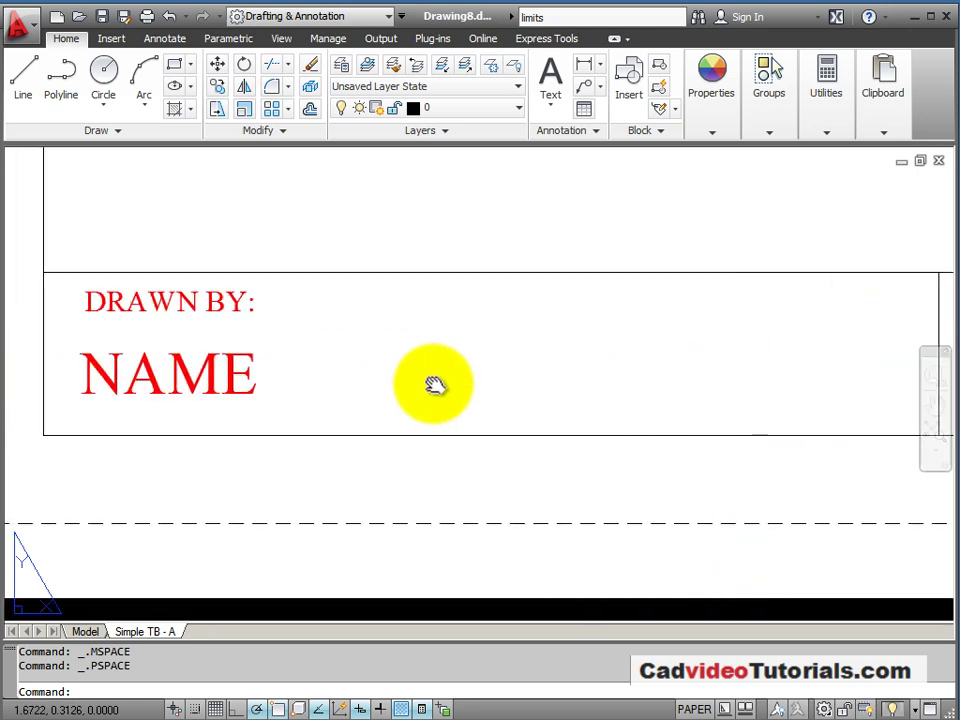
pyautogui.moveTo(439, 386); pyautogui.dragTo(650, 383, button='middle')
# Step: Replace the NAME placeholder in the DRAWN BY field with the drafter's full name, widened to fit one line
pyautogui.doubleClick(465, 373)
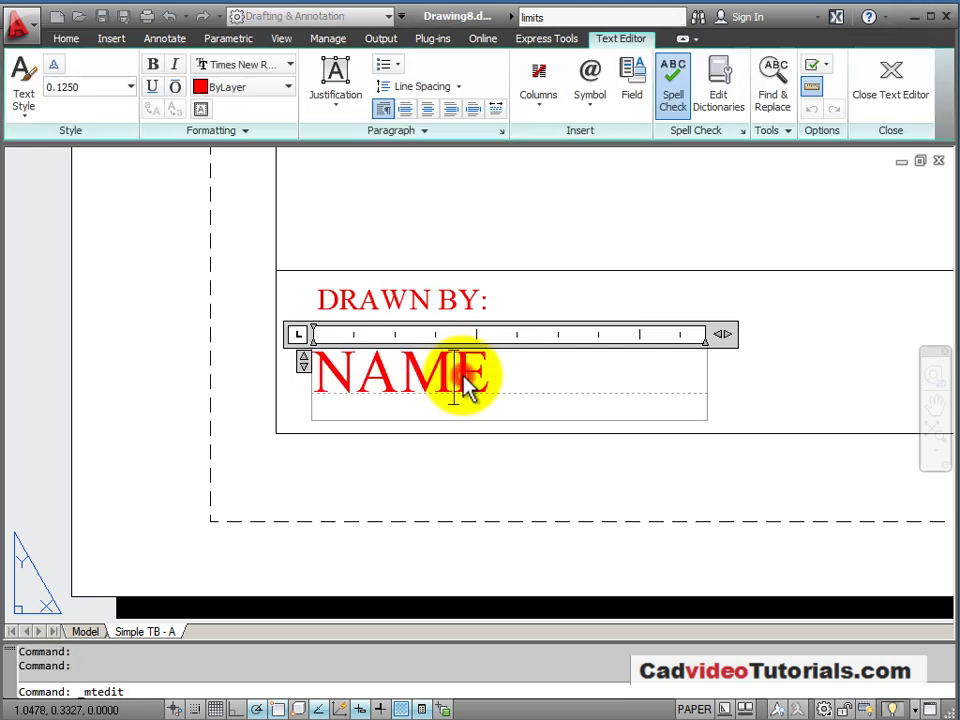
pyautogui.click(521, 365)
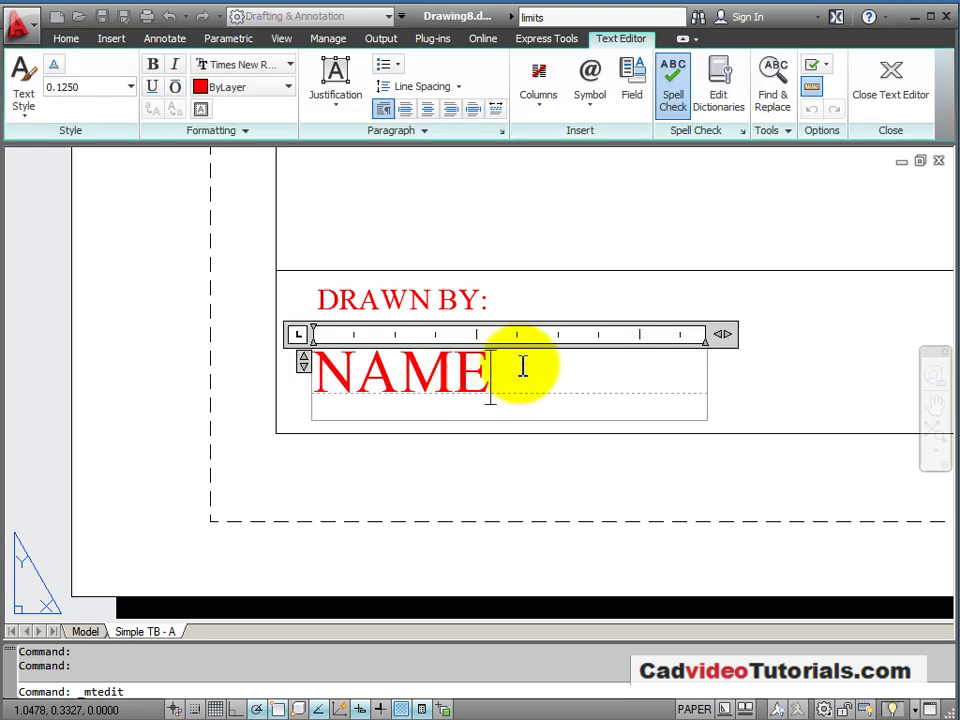
pyautogui.press('BackSpace')
pyautogui.press('BackSpace')
pyautogui.press('BackSpace')
pyautogui.press('BackSpace')
pyautogui.write('JO')
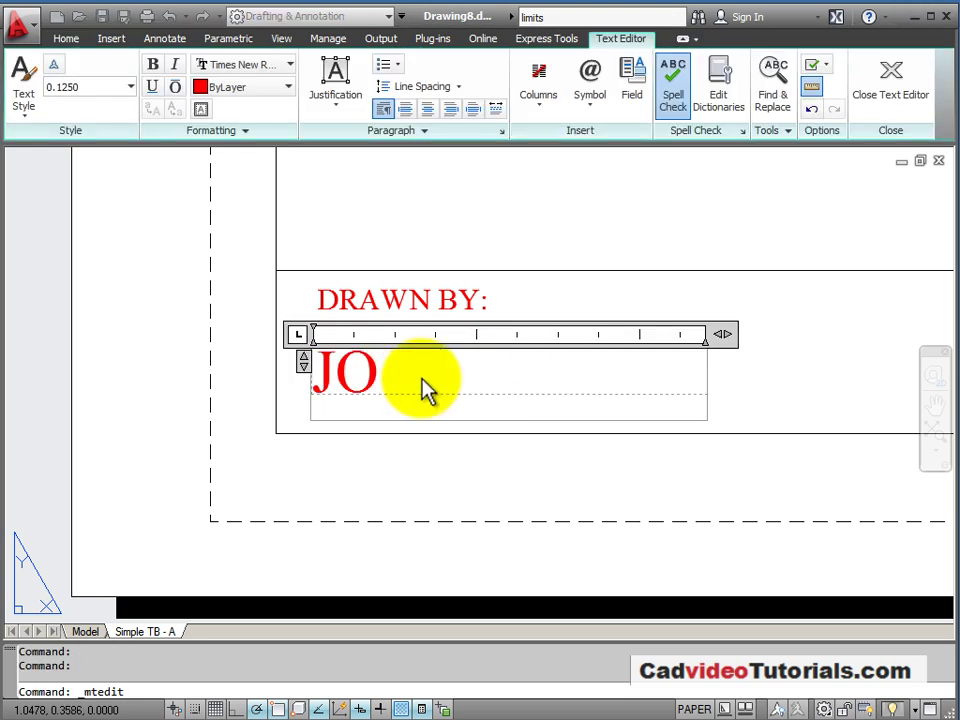
pyautogui.write('HN STUDENT')
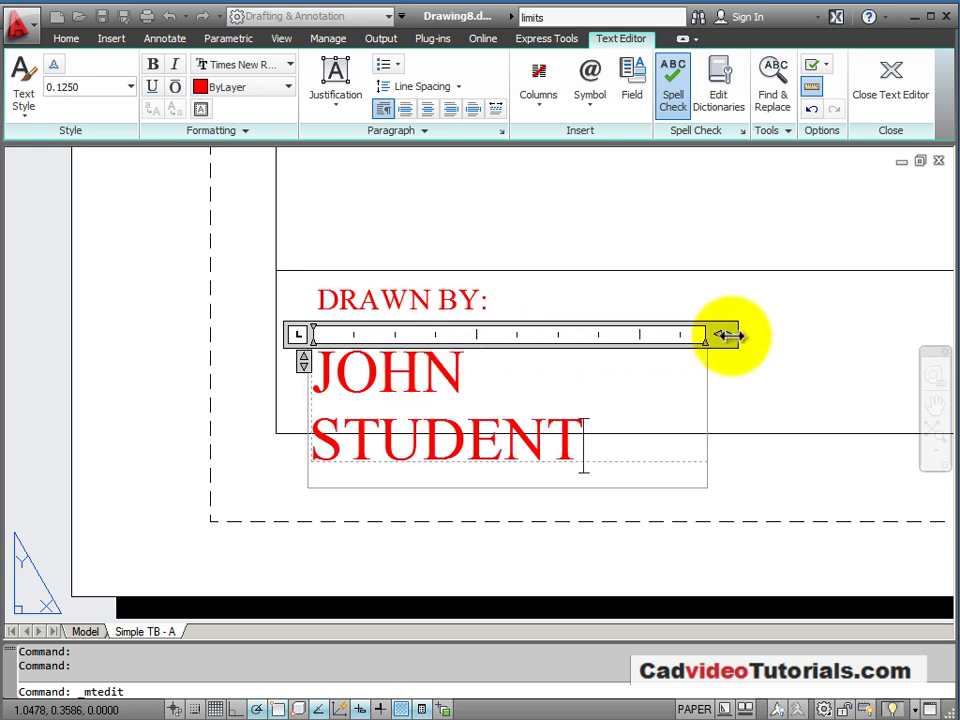
pyautogui.moveTo(722, 334); pyautogui.dragTo(820, 333)
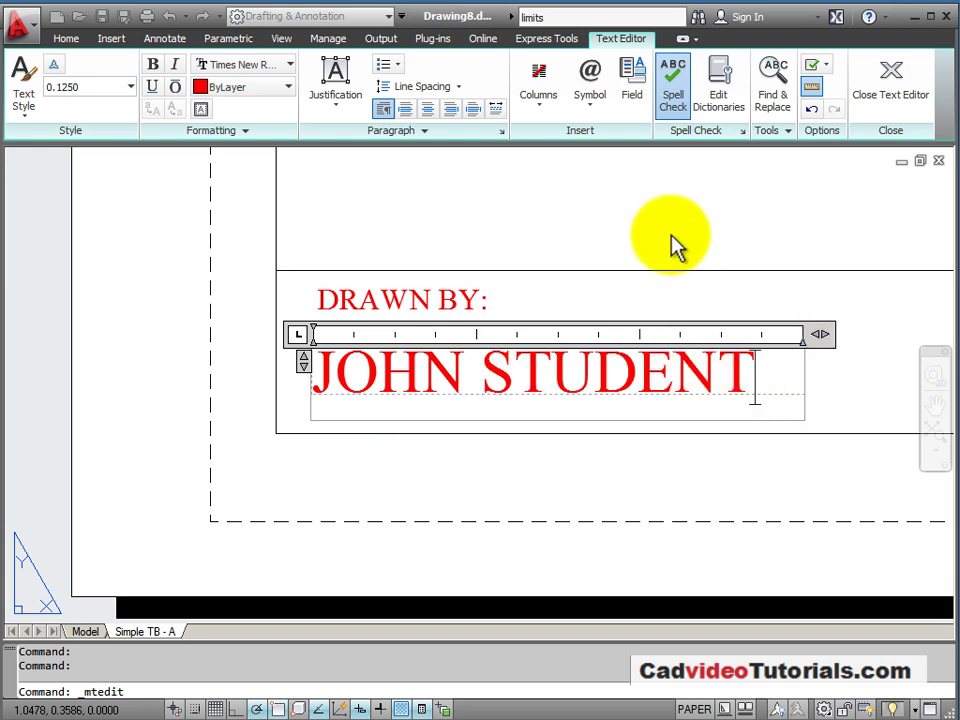
pyautogui.click(640, 230)
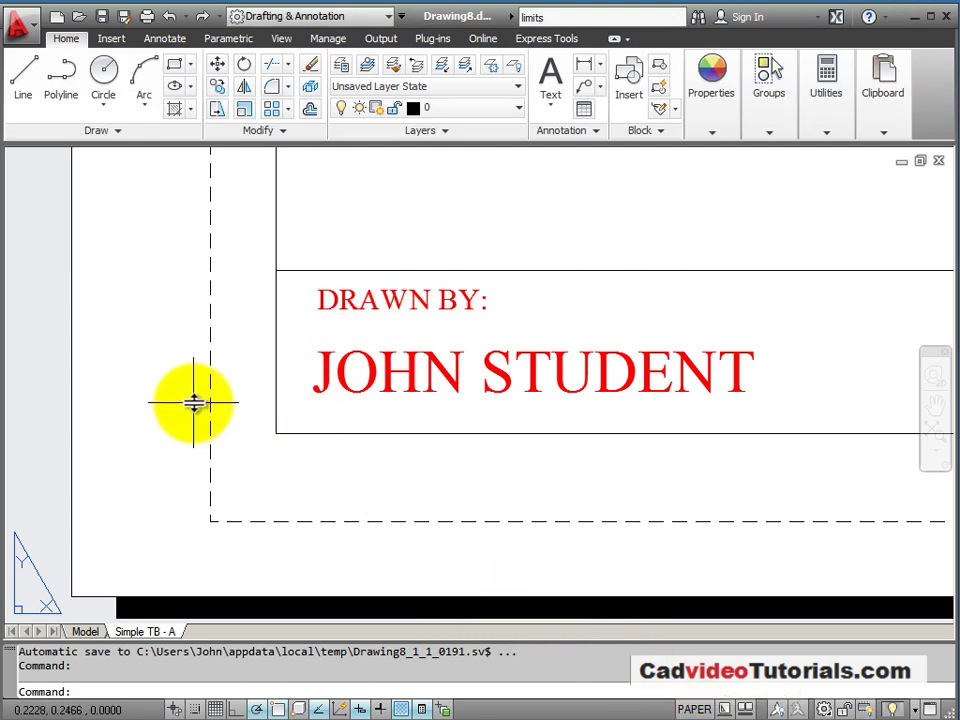
pyautogui.write('z')
pyautogui.press('Return')
pyautogui.write('A')
pyautogui.press('Return')
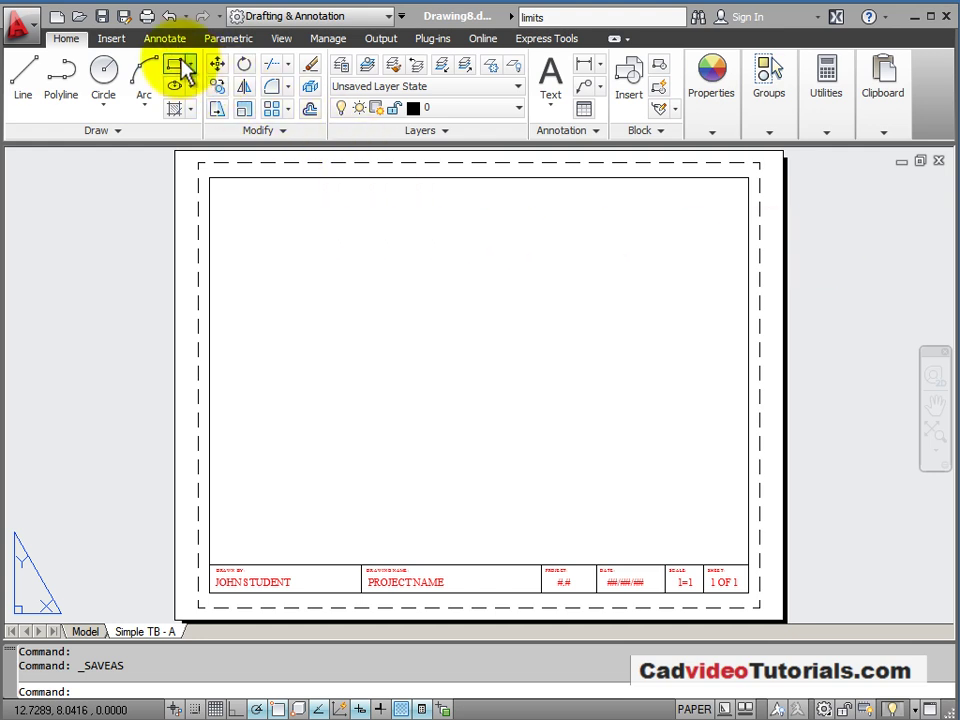
# Step: Save as a Drawing Template (*.dwt) in Documents > Autocad Drawing Files, named the student's first name plus Simple_TB_-_A
pyautogui.click(203, 16)
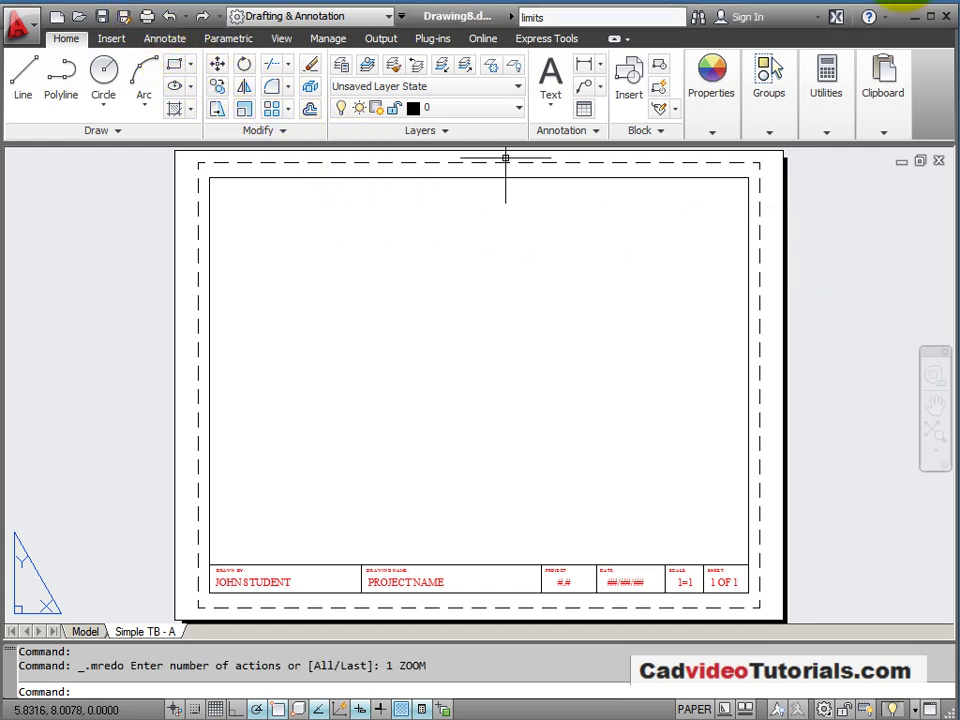
pyautogui.click(124, 16)
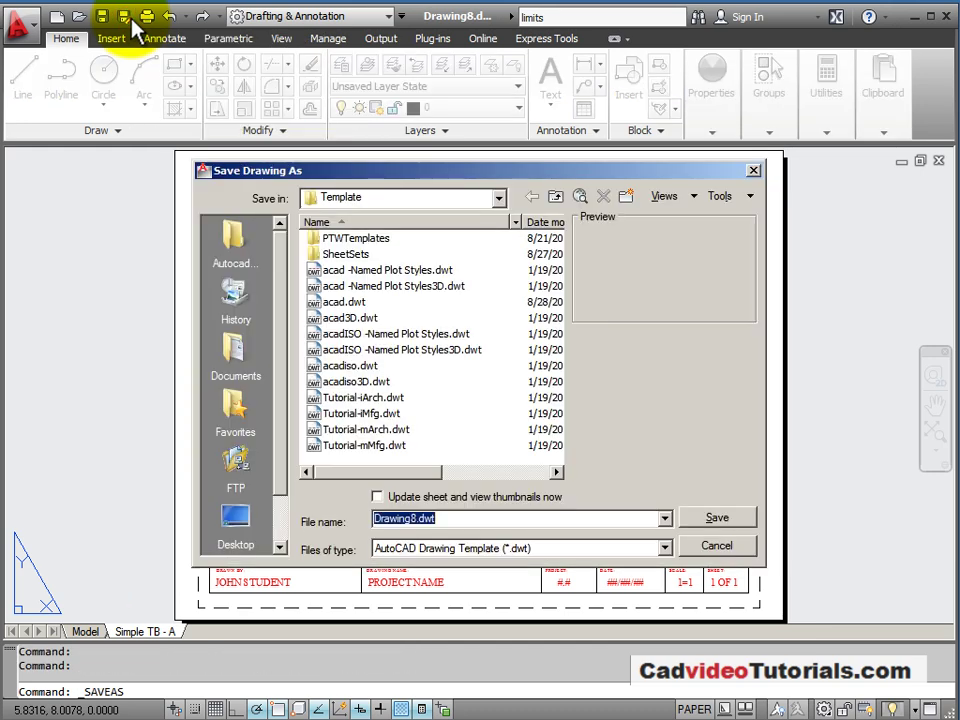
pyautogui.click(664, 548)
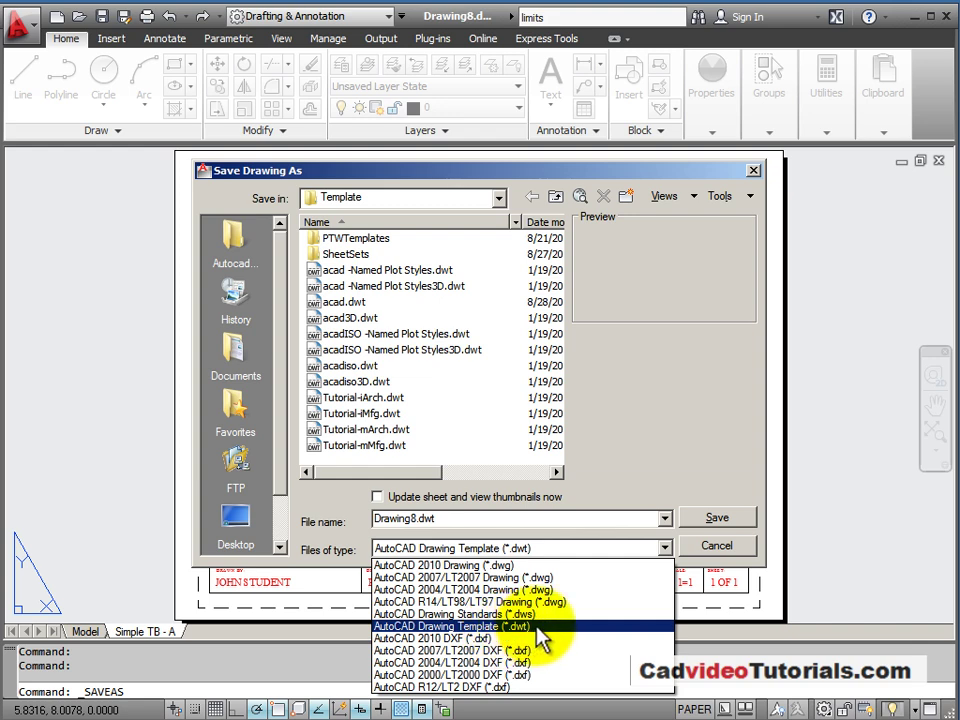
pyautogui.click(536, 626)
pyautogui.press('BackSpace')
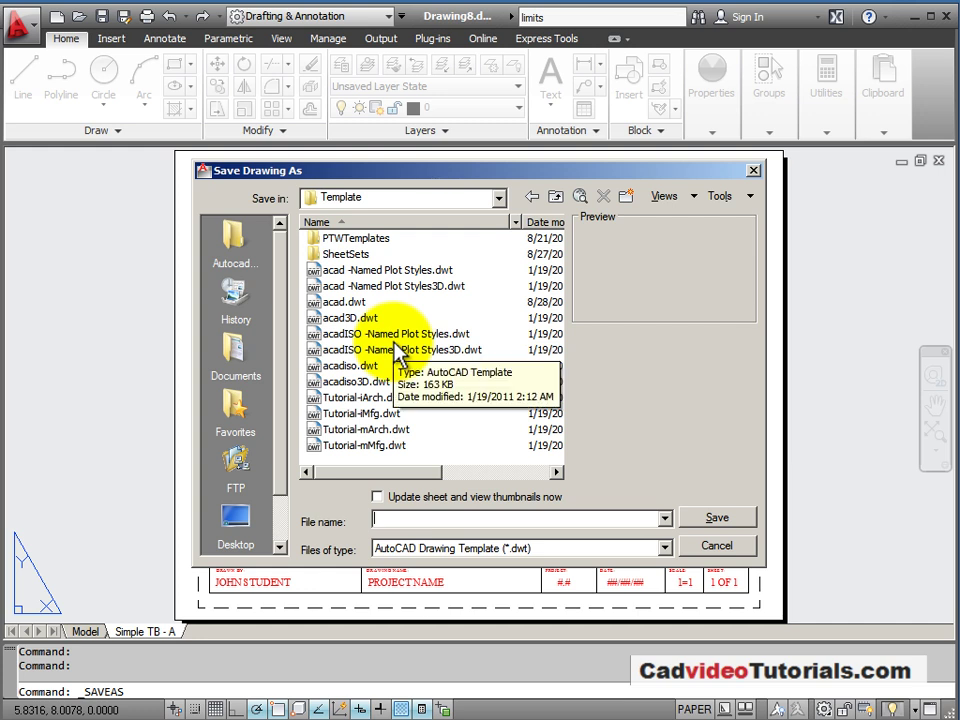
pyautogui.click(218, 352)
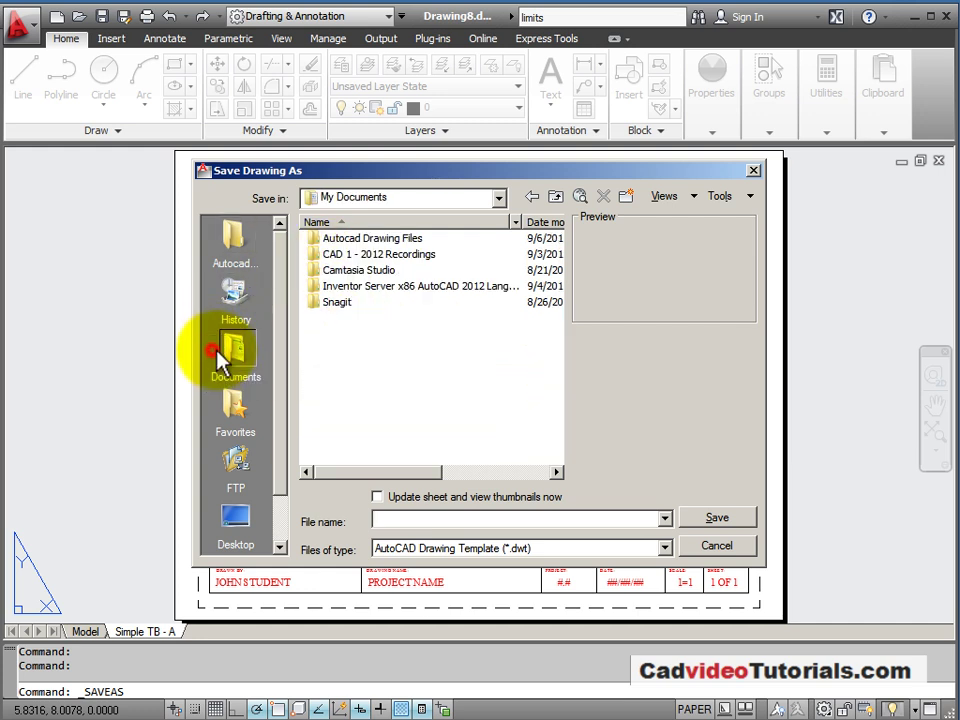
pyautogui.doubleClick(372, 239)
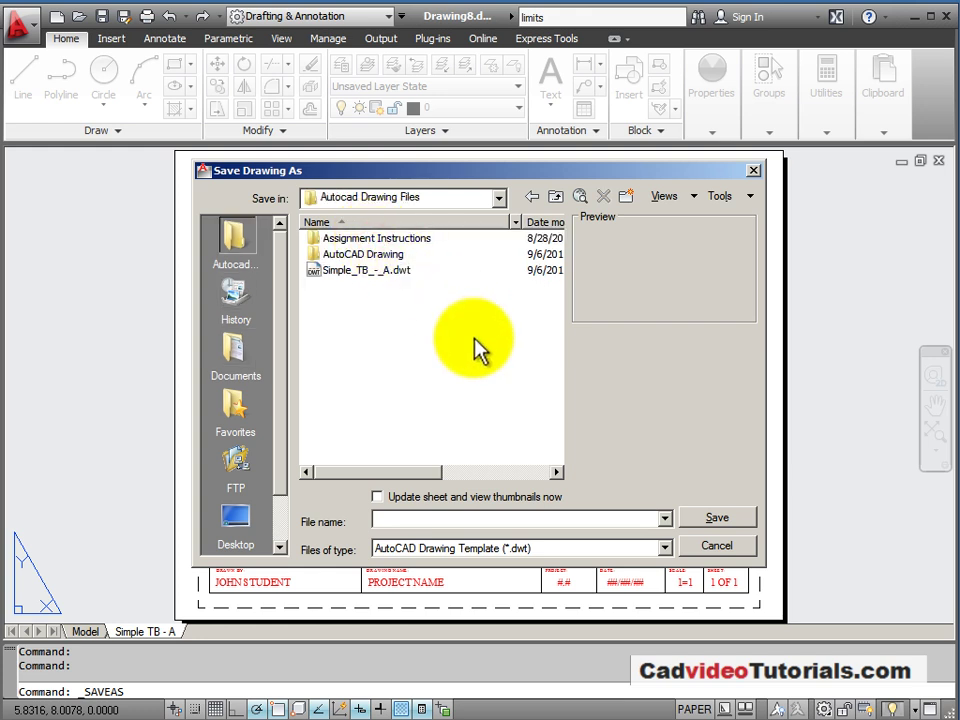
pyautogui.click(358, 270)
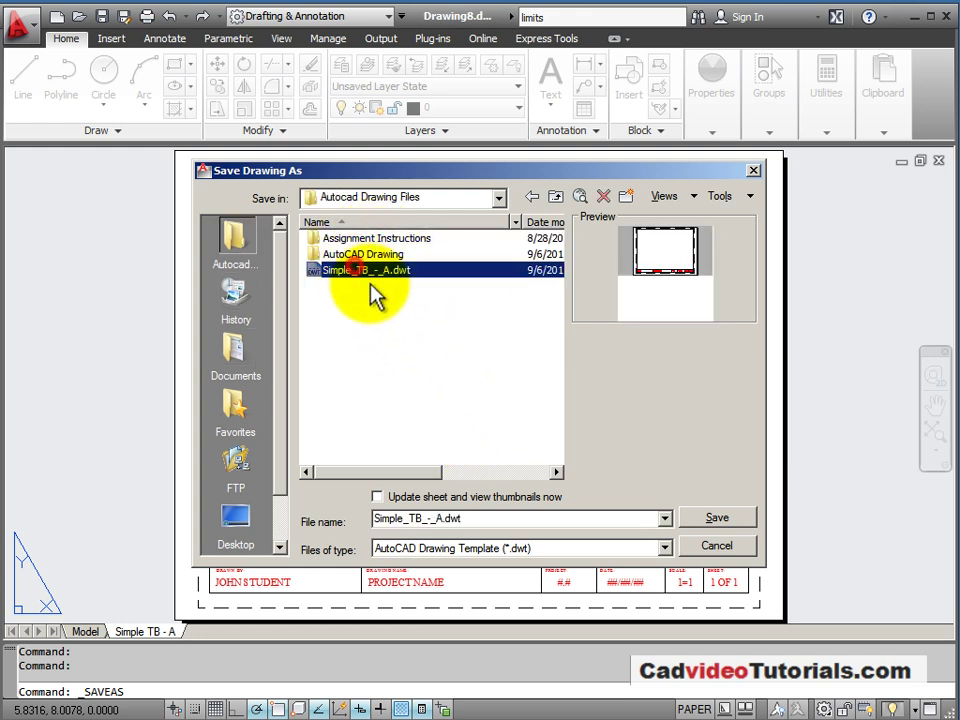
pyautogui.doubleClick(375, 518)
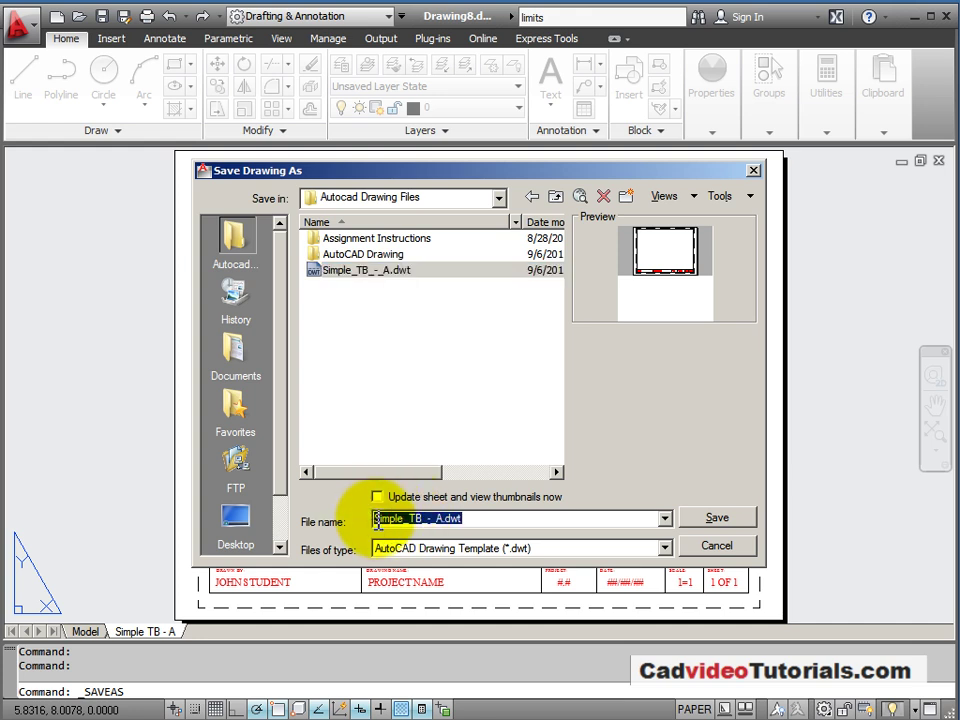
pyautogui.click(375, 519)
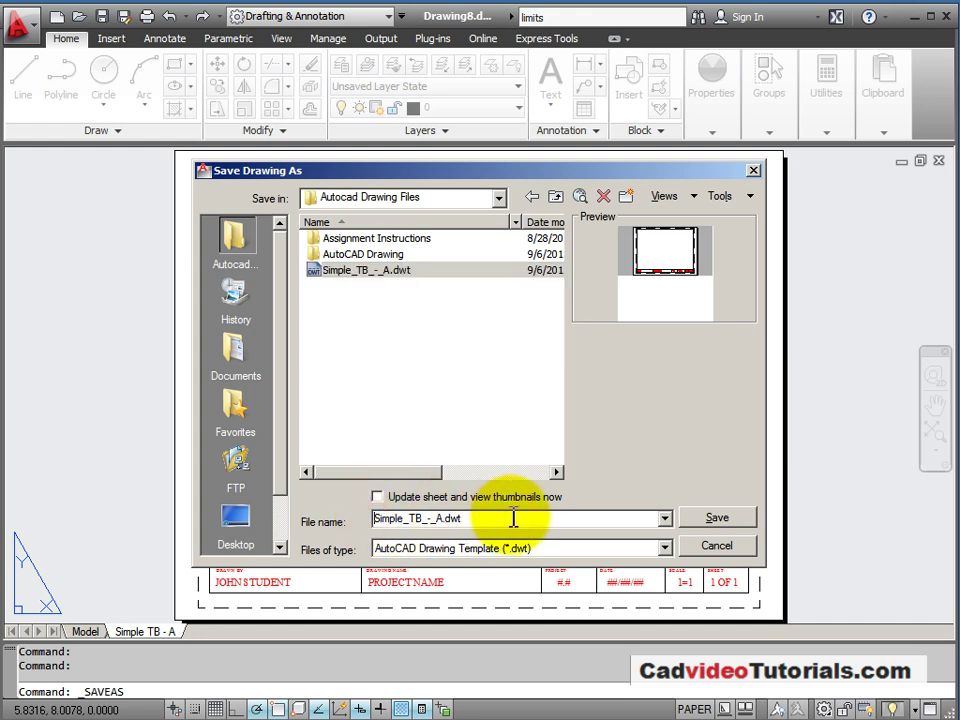
pyautogui.write('John')
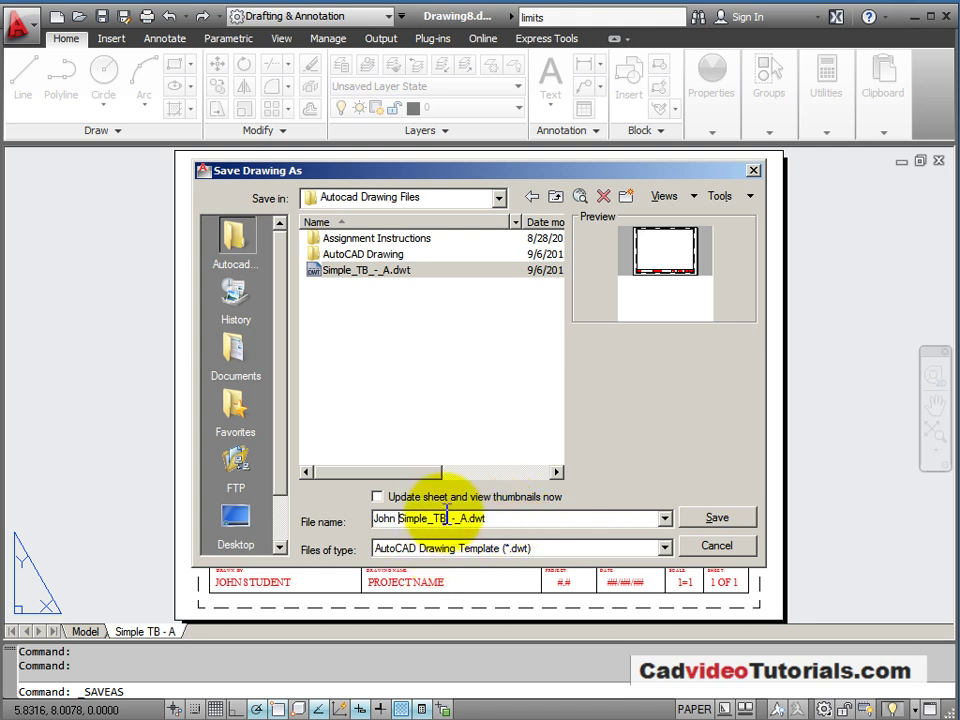
pyautogui.click(735, 525)
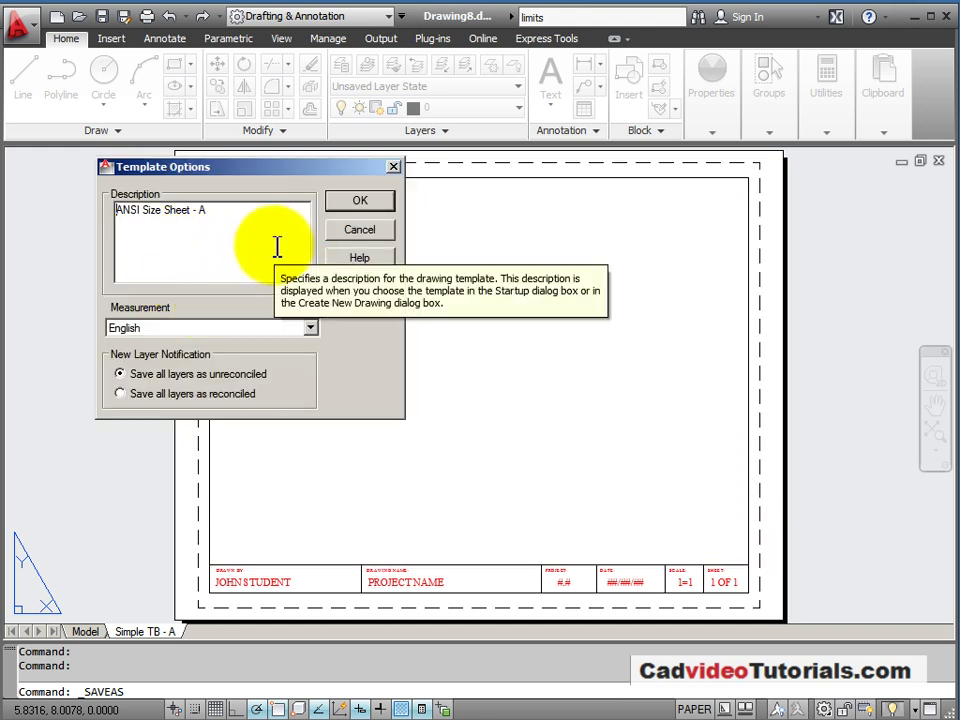
# Step: Accept the Template Options and close the saved template drawing
pyautogui.click(366, 200)
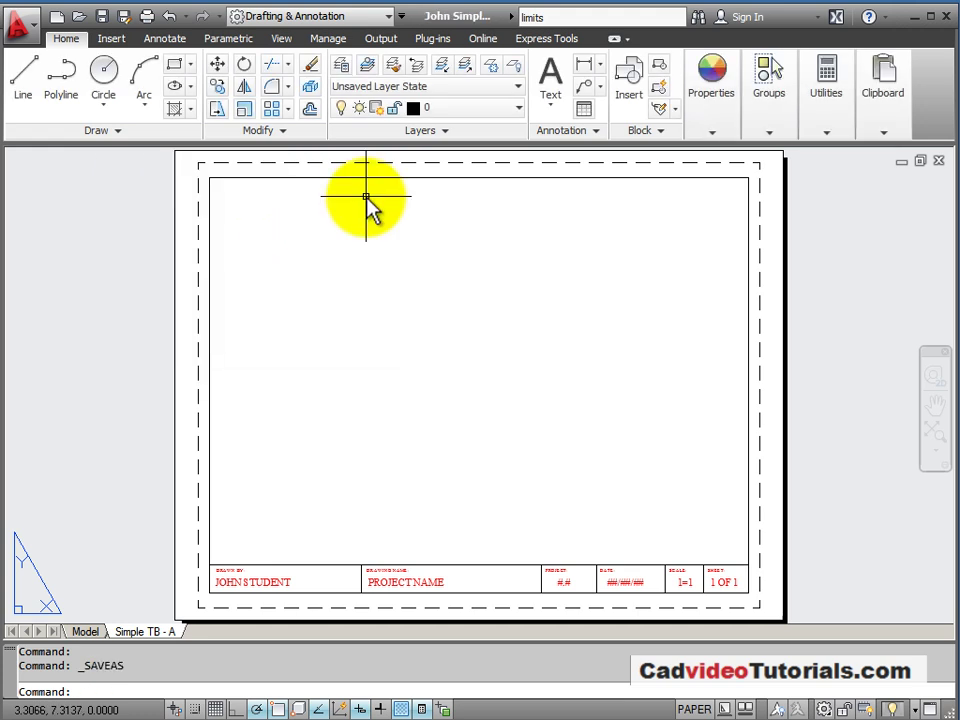
pyautogui.click(939, 162)
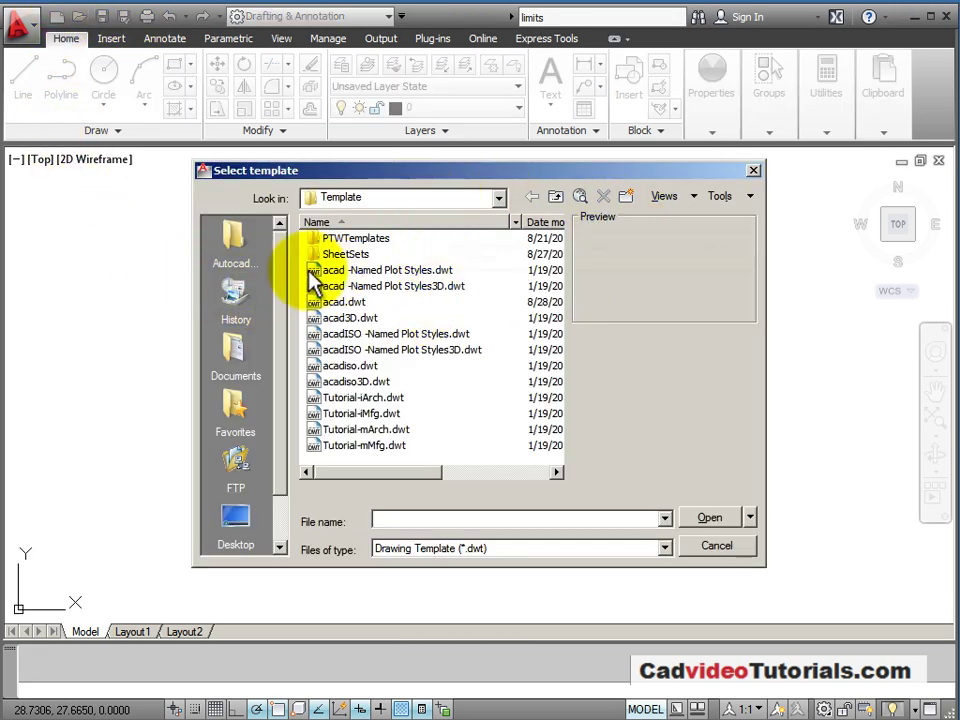
# Step: Start a new drawing from the student's Simple_TB_-_A.dwt template in Documents > Autocad Drawing Files
pyautogui.click(232, 345)
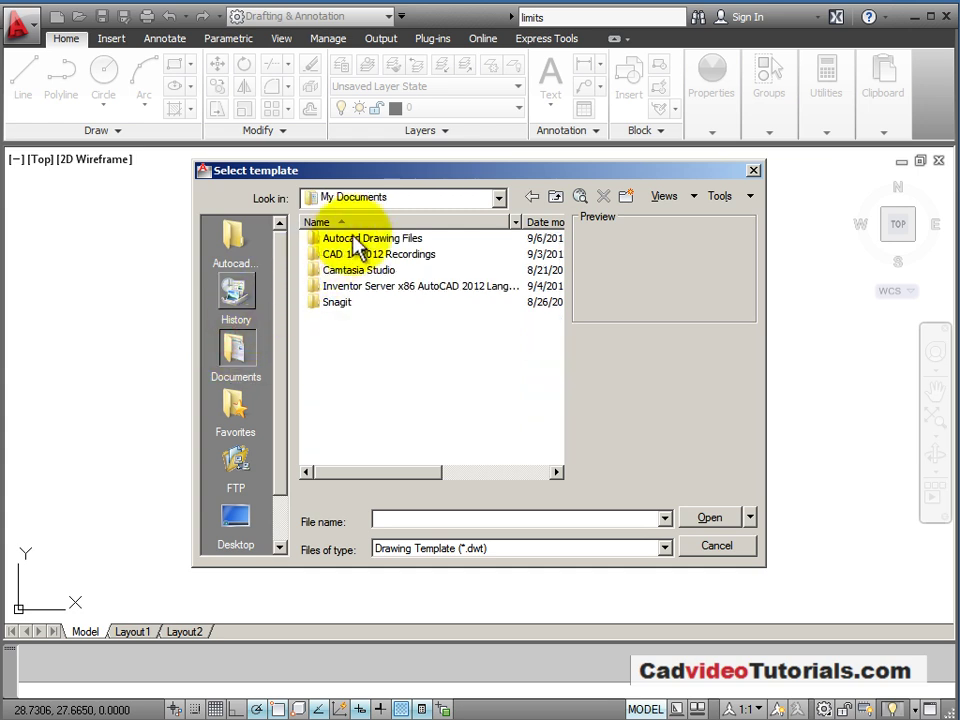
pyautogui.doubleClick(350, 239)
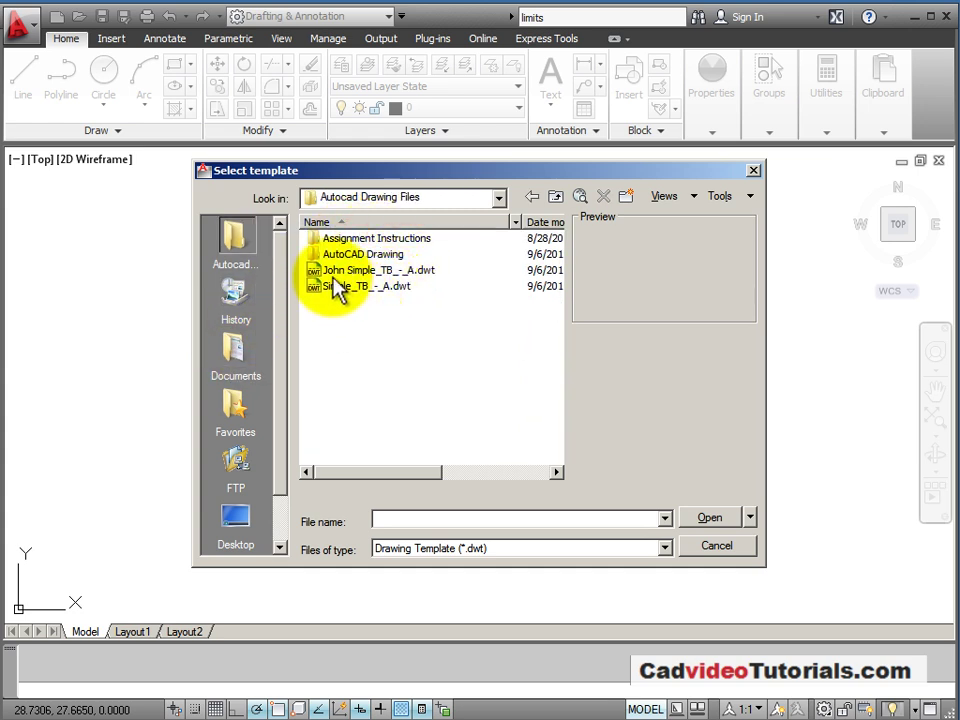
pyautogui.click(366, 272)
pyautogui.doubleClick(366, 272)
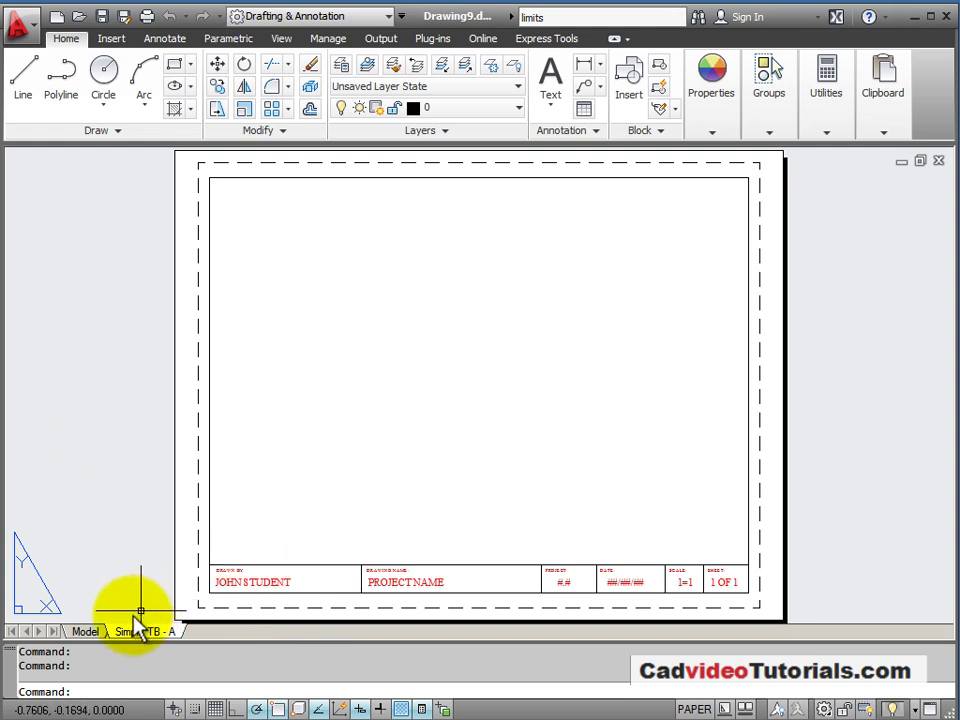
# Step: Switch Drawing9 to Model space and begin its first save
pyautogui.click(88, 632)
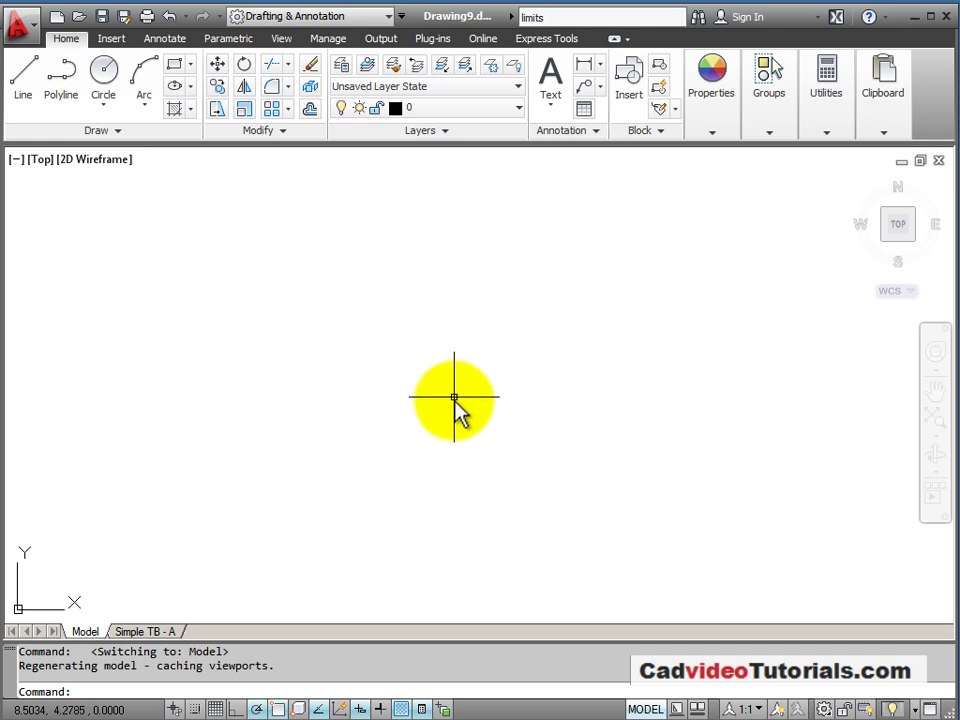
pyautogui.click(100, 17)
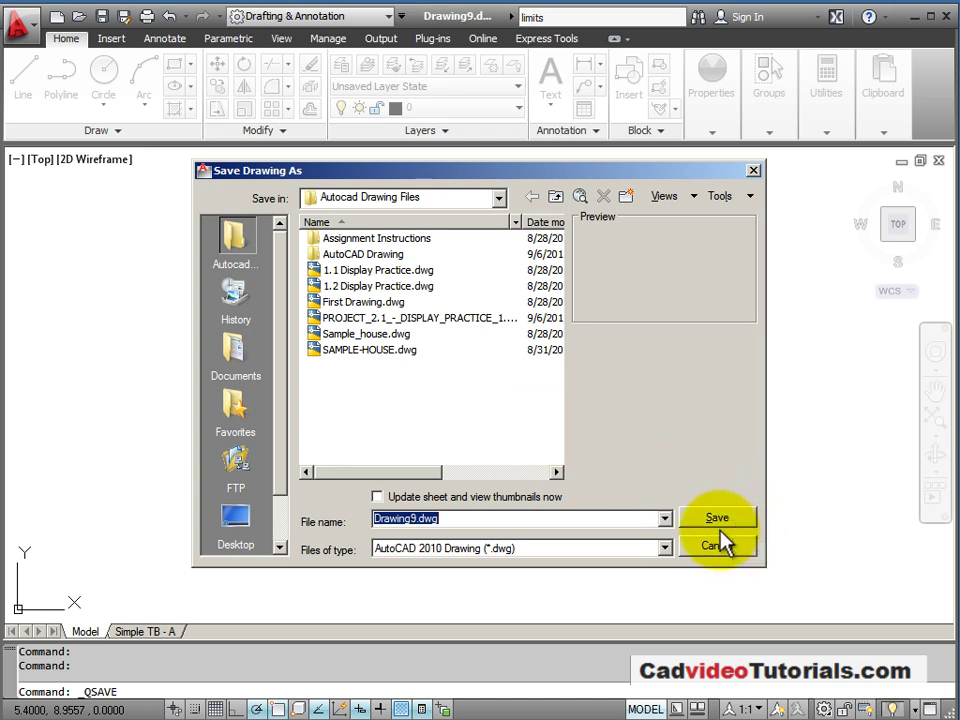
# Step: Save Drawing9 as a .dwg named the student's first name plus Project
pyautogui.write("John's Project")
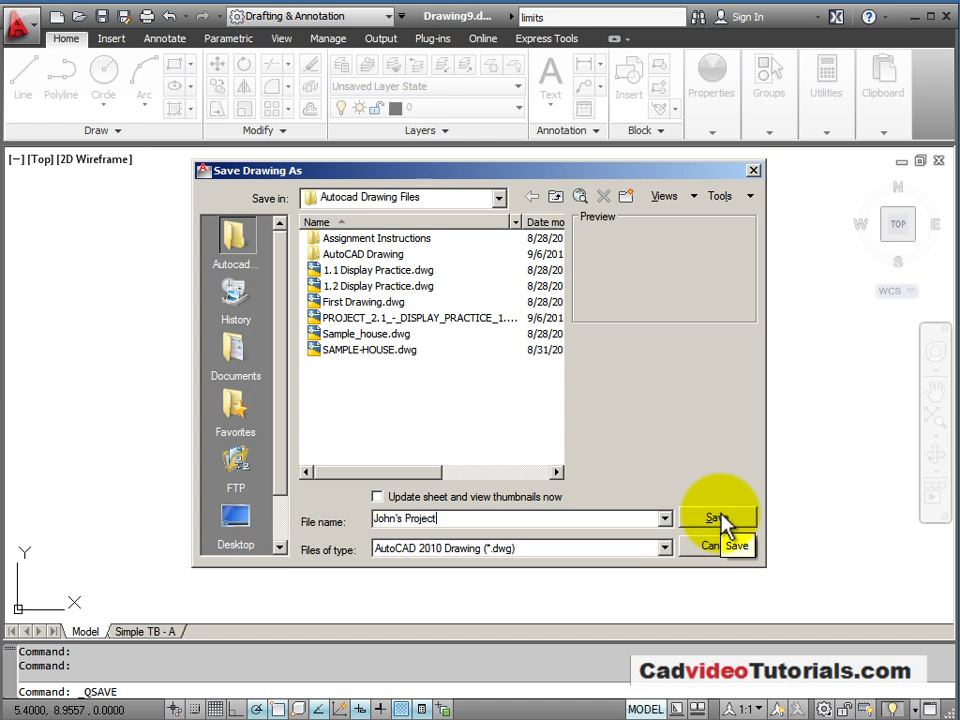
pyautogui.click(720, 520)
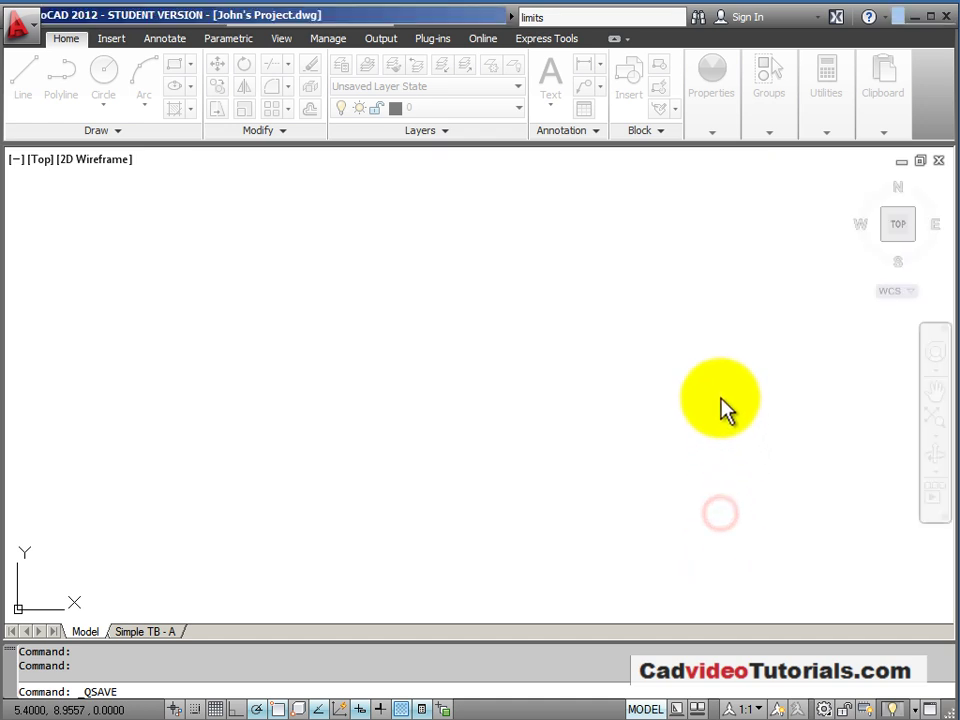